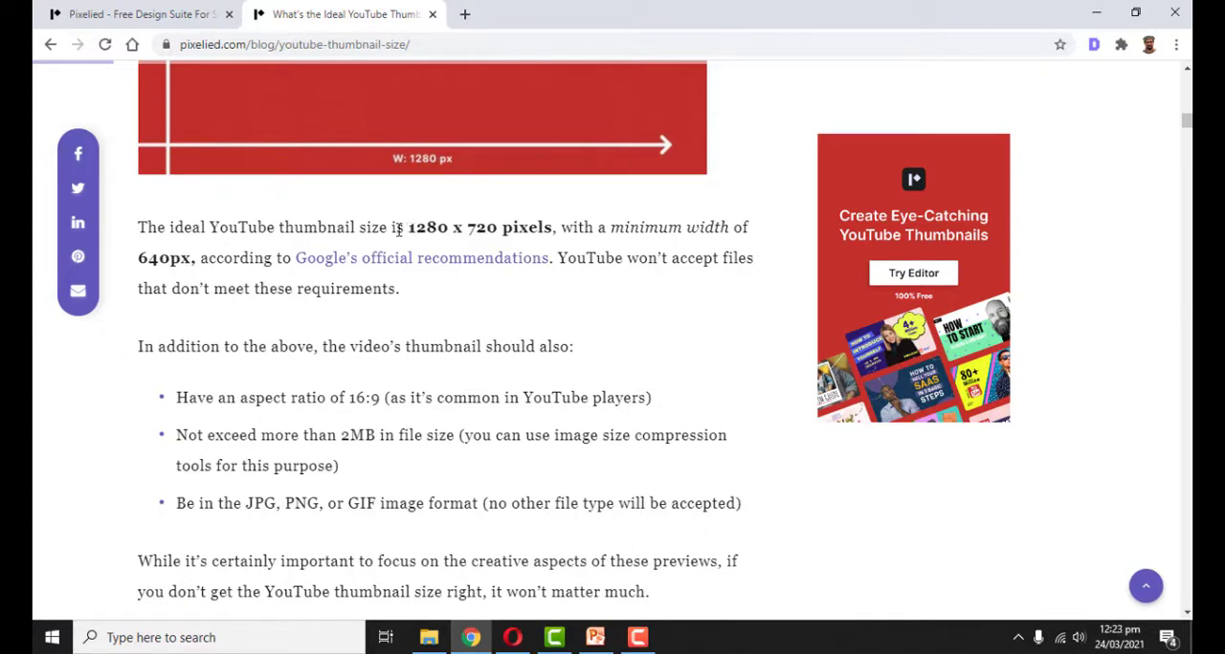
Examine the recommended YouTube thumbnail dimensions in the blog article
{"action": "left_click_drag", "start_coordinate": [409, 229], "coordinate": [550, 219]}
{"action": "left_click", "coordinate": [459, 227]}
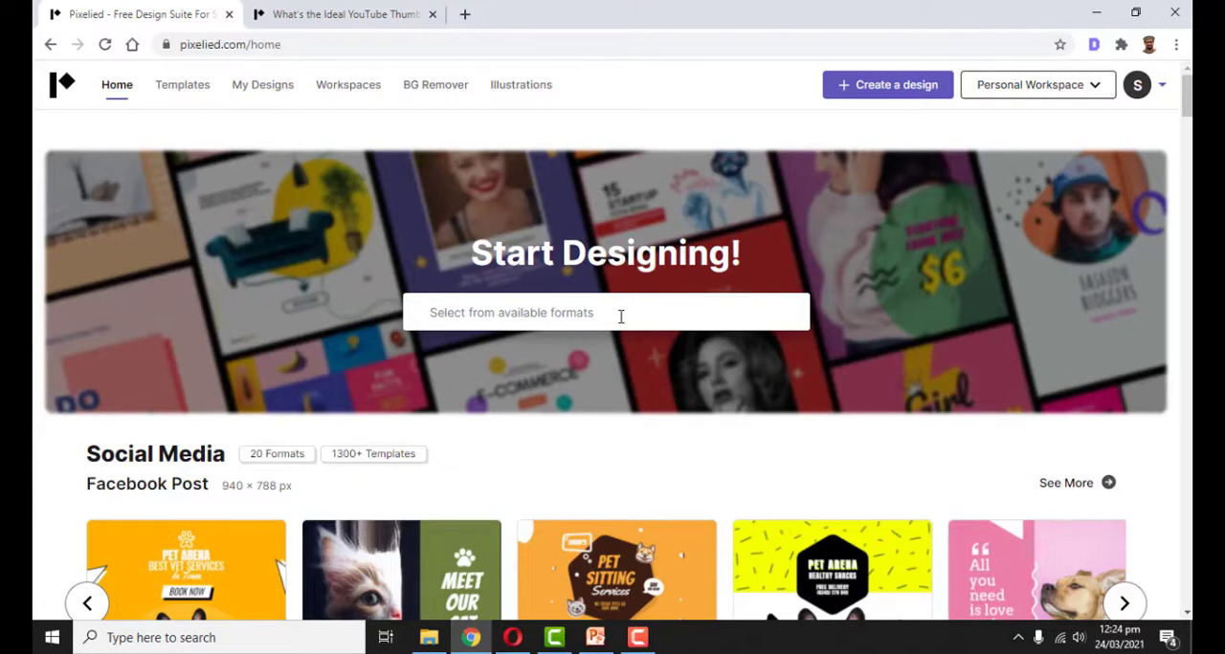
Find the YouTube formats and choose Youtube Thumbnails at 1280 × 720 px for the design
{"action": "left_click", "coordinate": [541, 312]}
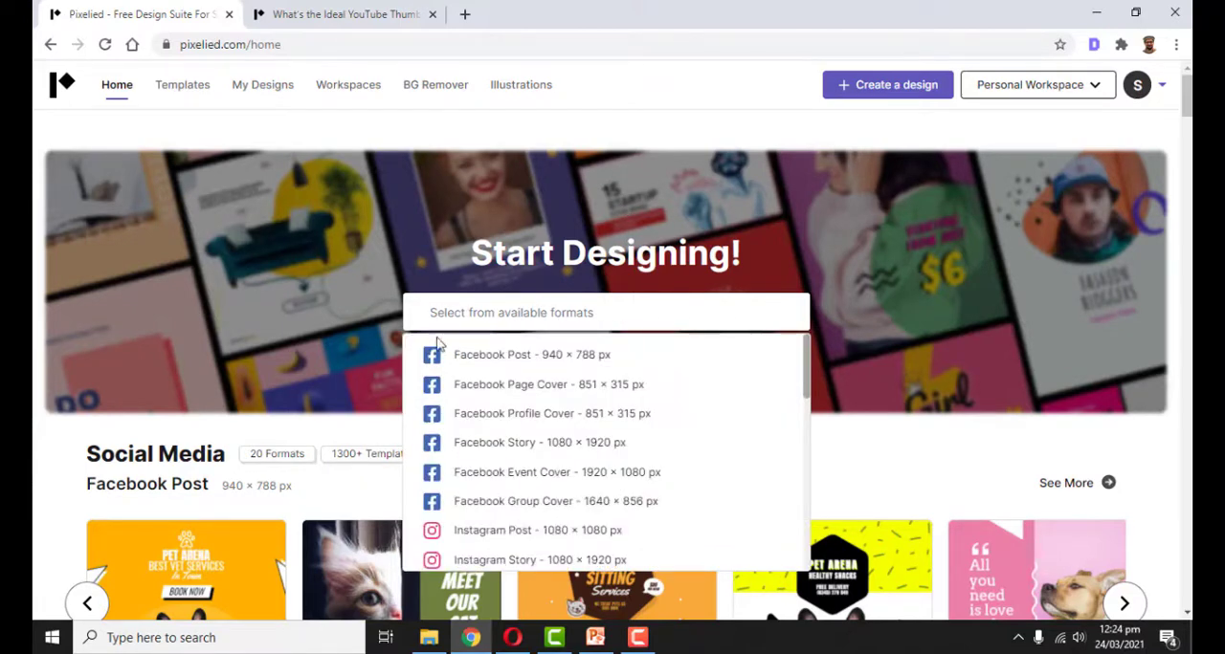
{"action": "type", "text": "YOUTUBE"}
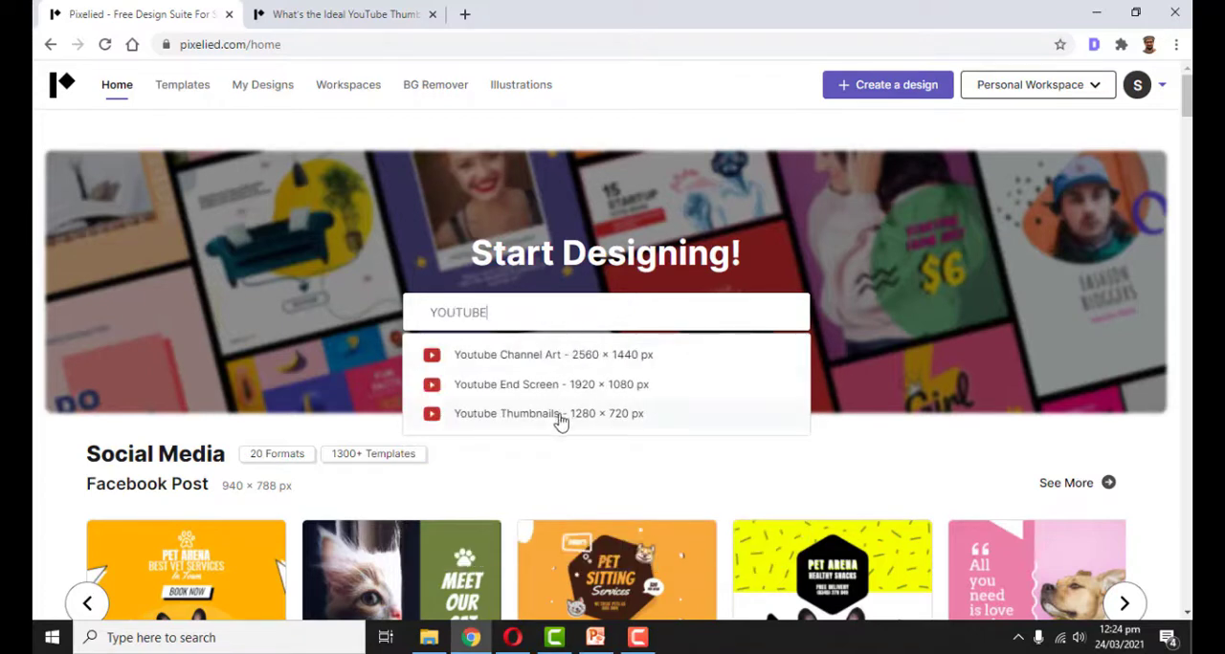
{"action": "left_click", "coordinate": [519, 414]}
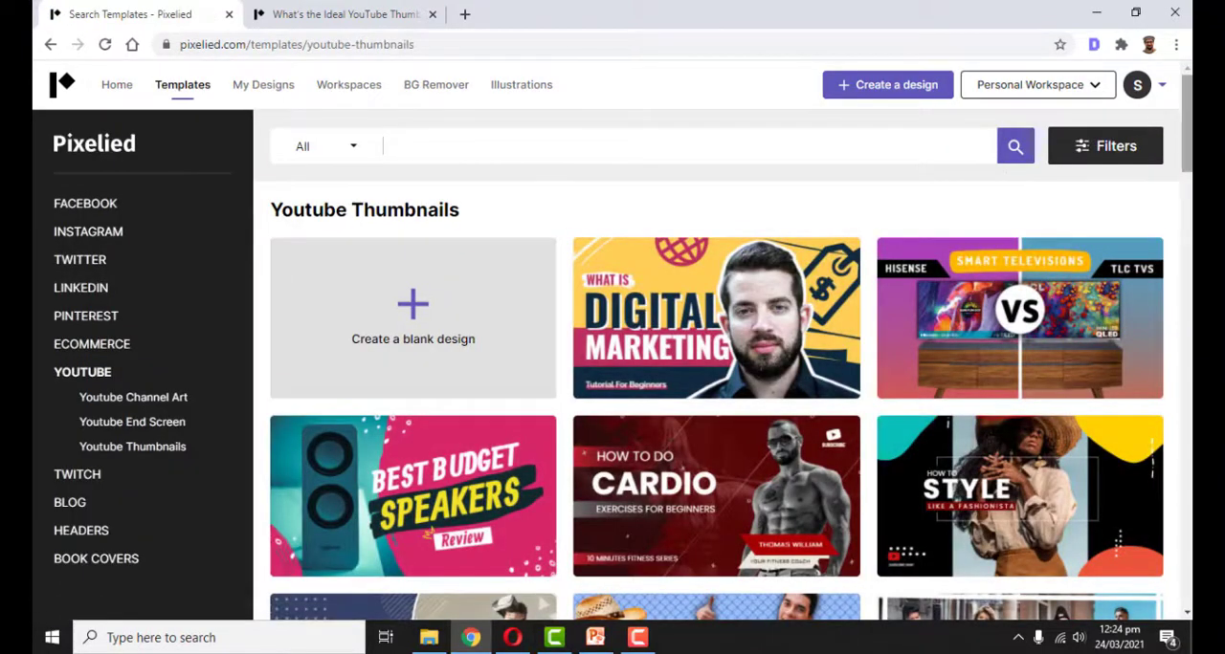
Browse the YouTube thumbnail templates and open the "10 Most Powerful Twitter Marketing Tips" template for editing
{"action": "scroll", "coordinate": [974, 186], "scroll_direction": "down", "scroll_amount": 1}
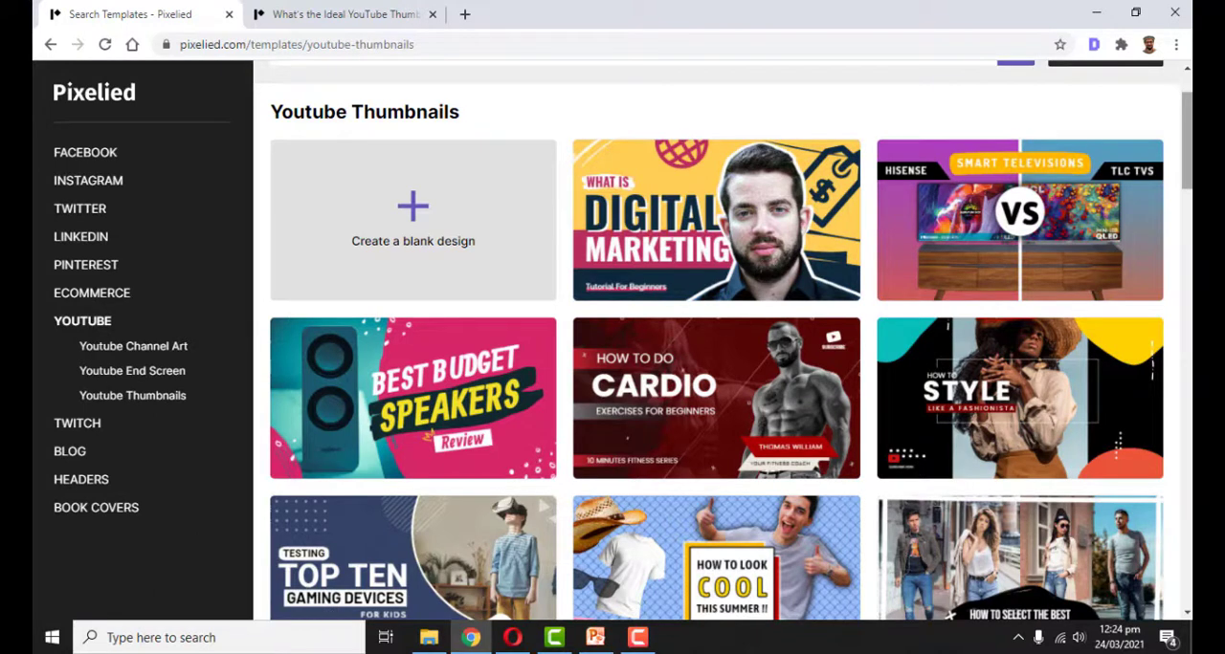
{"action": "scroll", "coordinate": [449, 247], "scroll_direction": "up", "scroll_amount": 1}
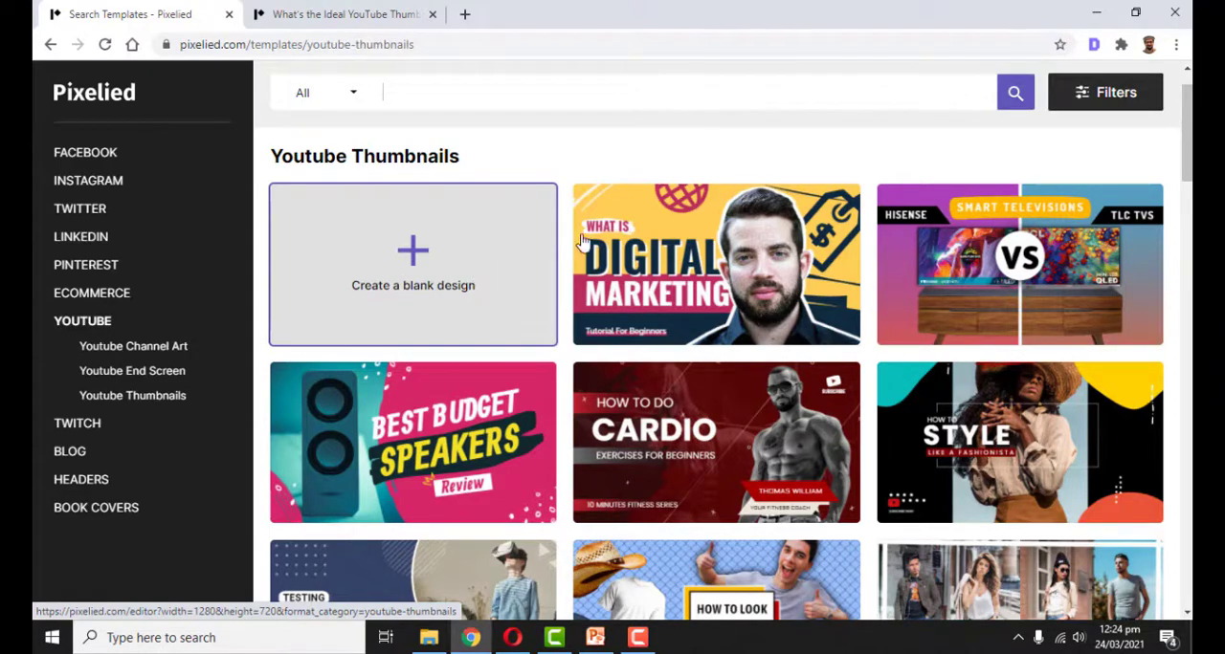
{"action": "scroll", "coordinate": [1186, 144], "scroll_direction": "down", "scroll_amount": 2}
{"action": "scroll", "coordinate": [732, 340], "scroll_direction": "down", "scroll_amount": 4}
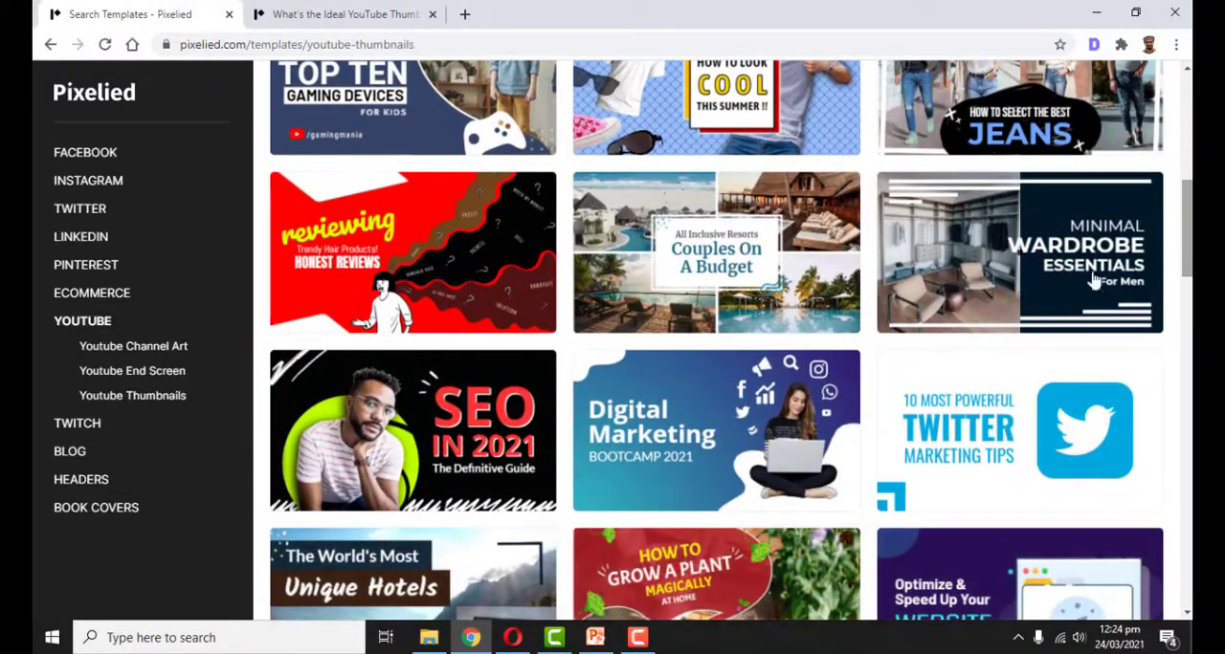
{"action": "left_click", "coordinate": [1016, 422]}
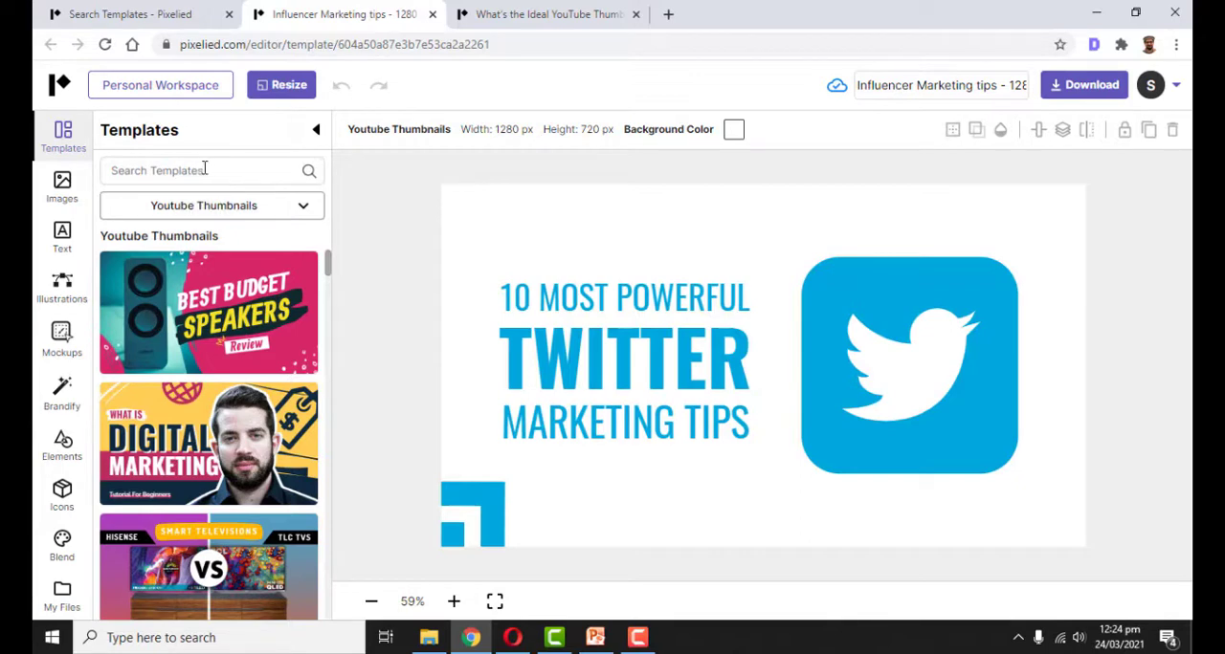
Examine the editor's available images, text styles, illustrations, mockups, element categories, icons and uploaded files, returning to the templates
{"action": "left_click", "coordinate": [67, 186]}
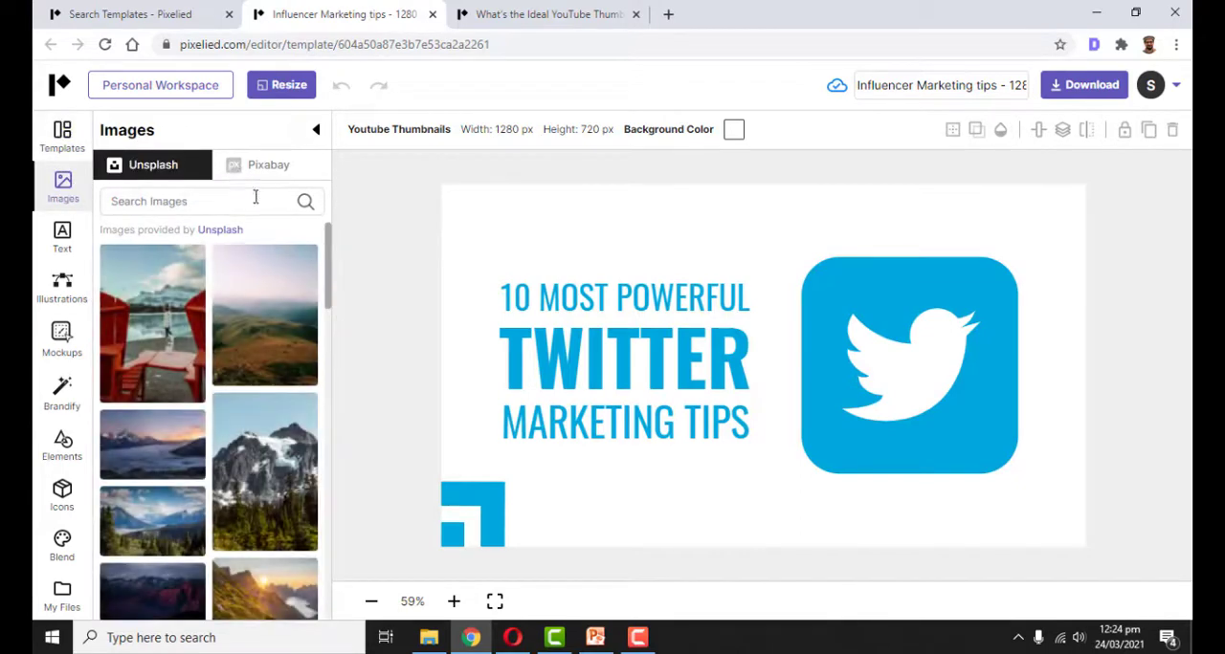
{"action": "left_click", "coordinate": [67, 244]}
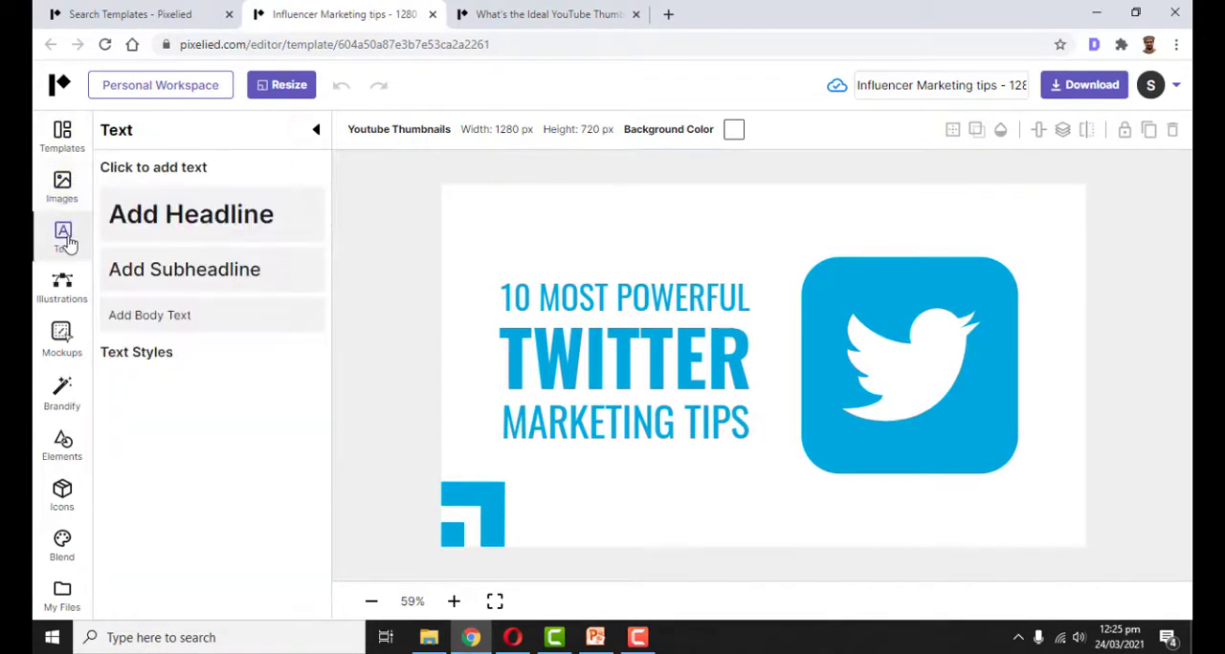
{"action": "left_click", "coordinate": [65, 285]}
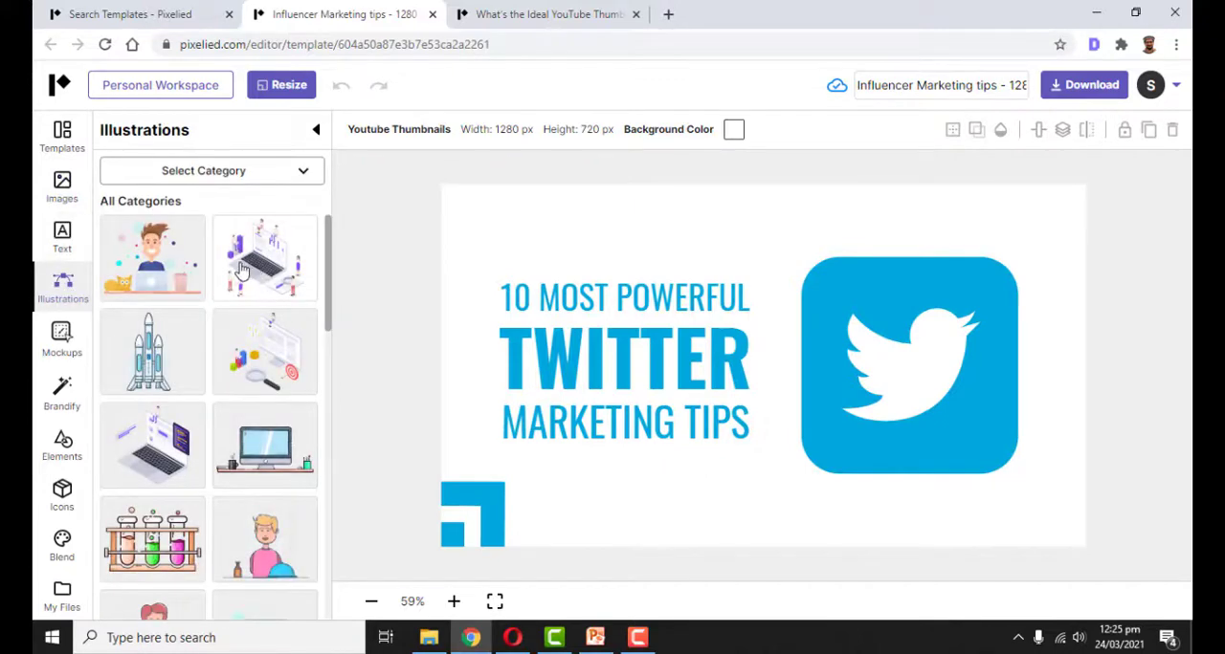
{"action": "left_click", "coordinate": [60, 335]}
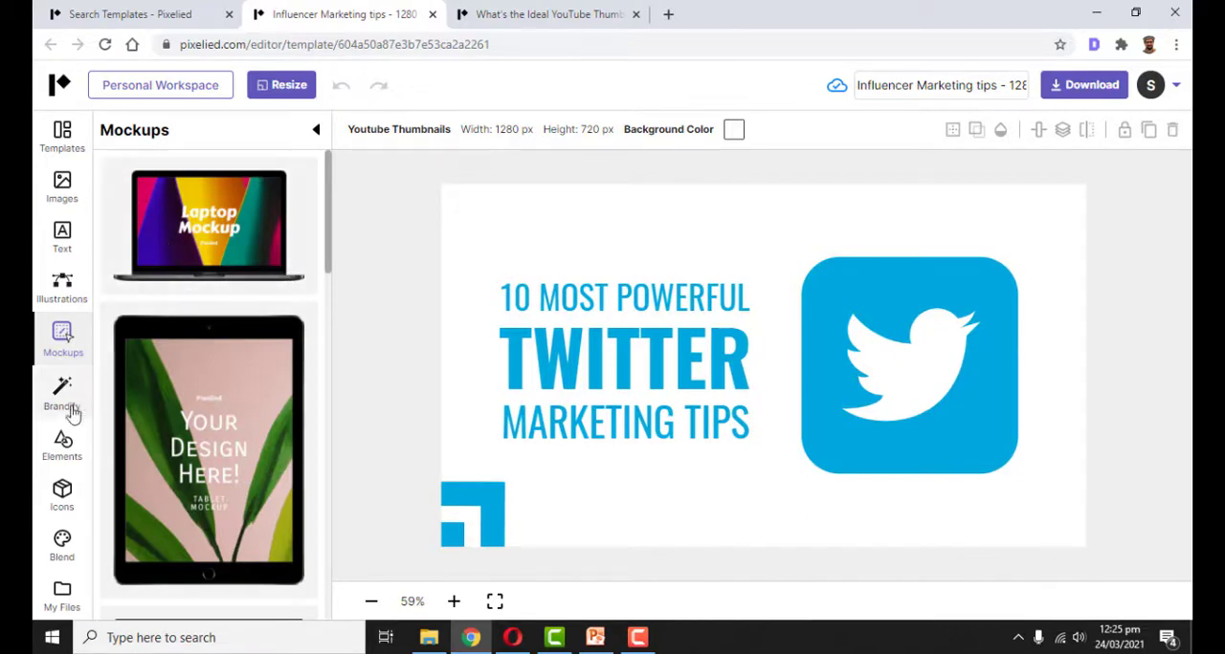
{"action": "left_click", "coordinate": [67, 452]}
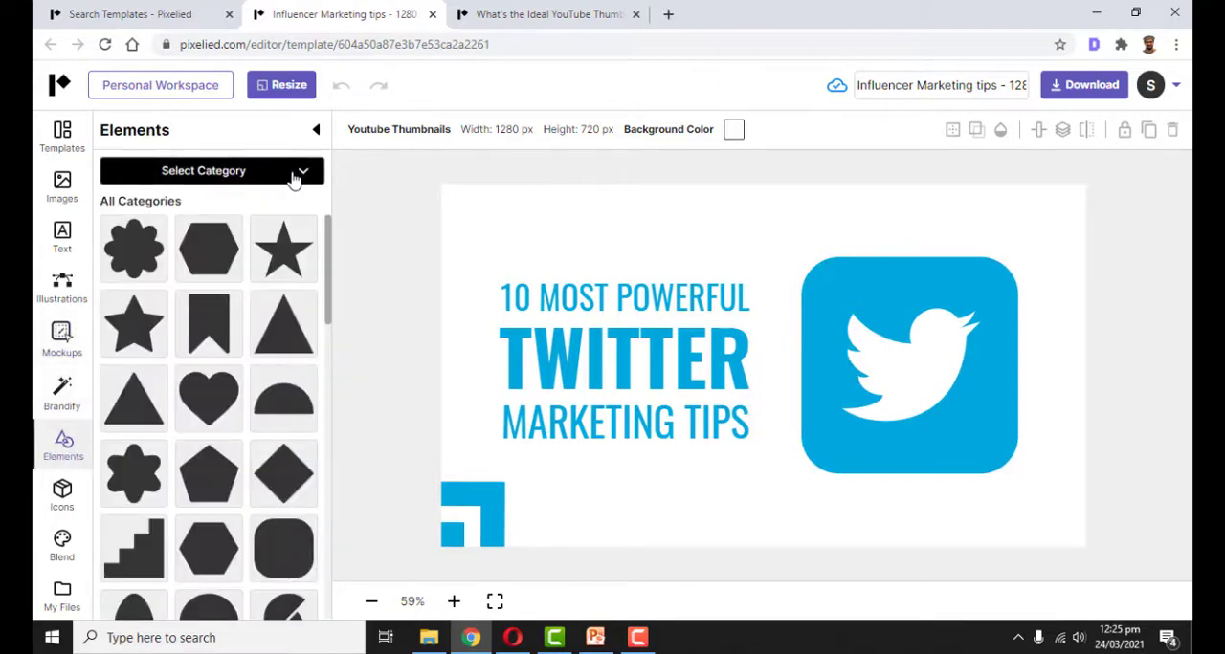
{"action": "left_click", "coordinate": [295, 173]}
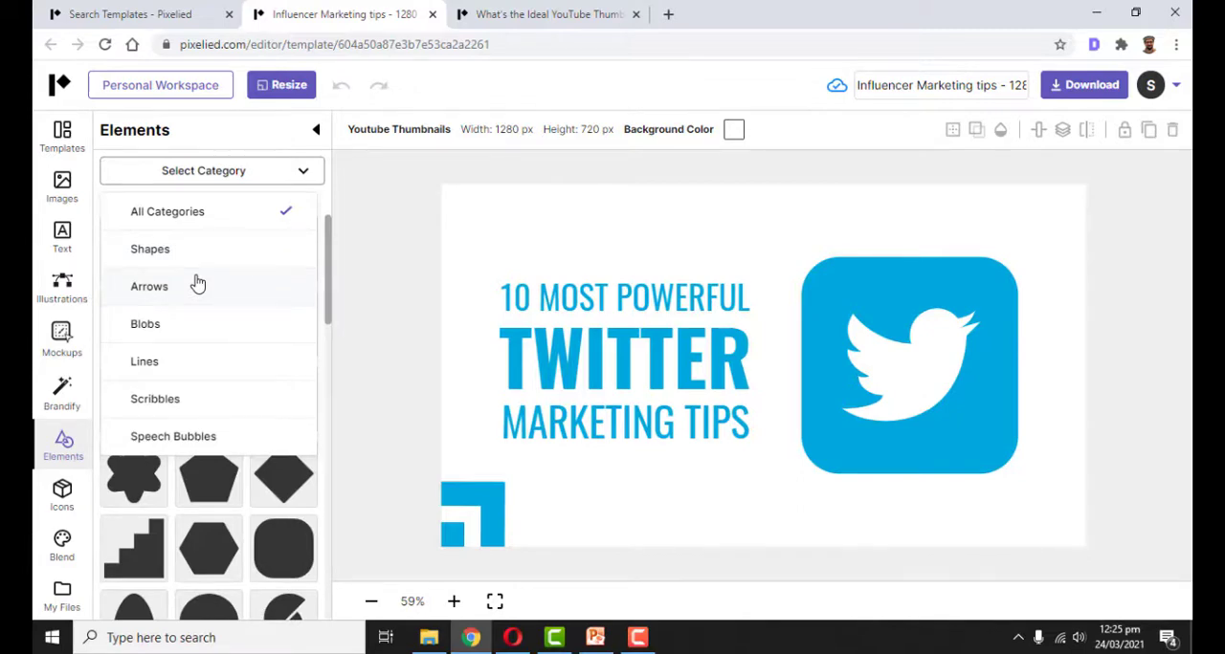
{"action": "left_click", "coordinate": [200, 129]}
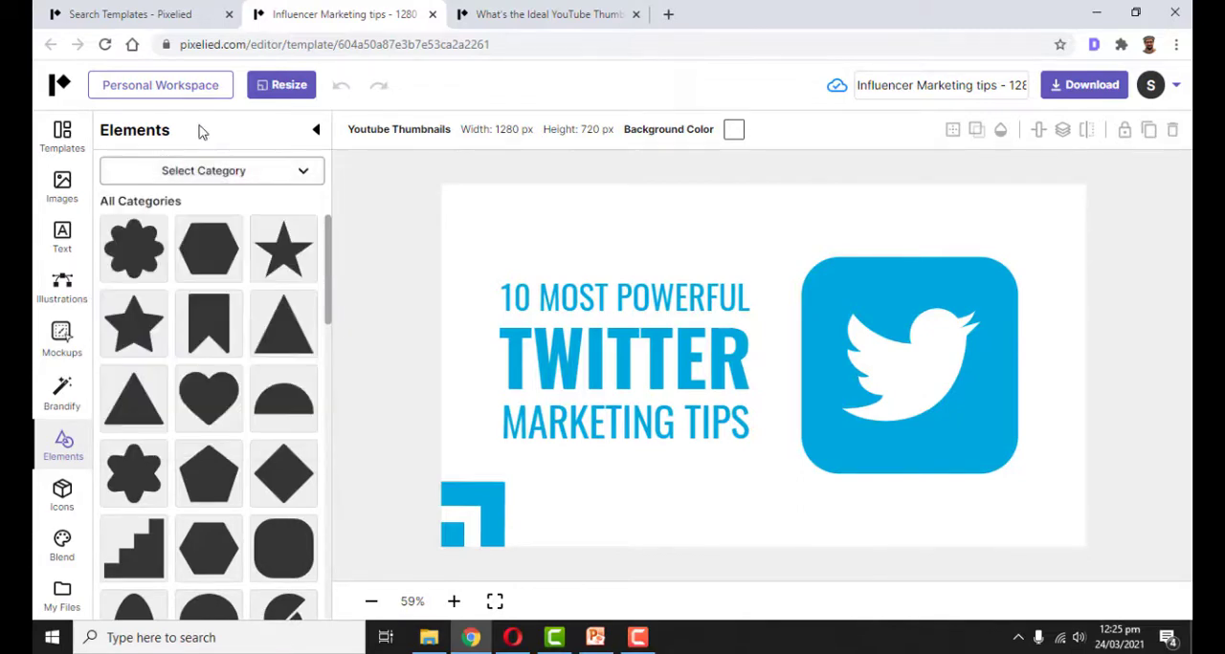
{"action": "left_click", "coordinate": [59, 496]}
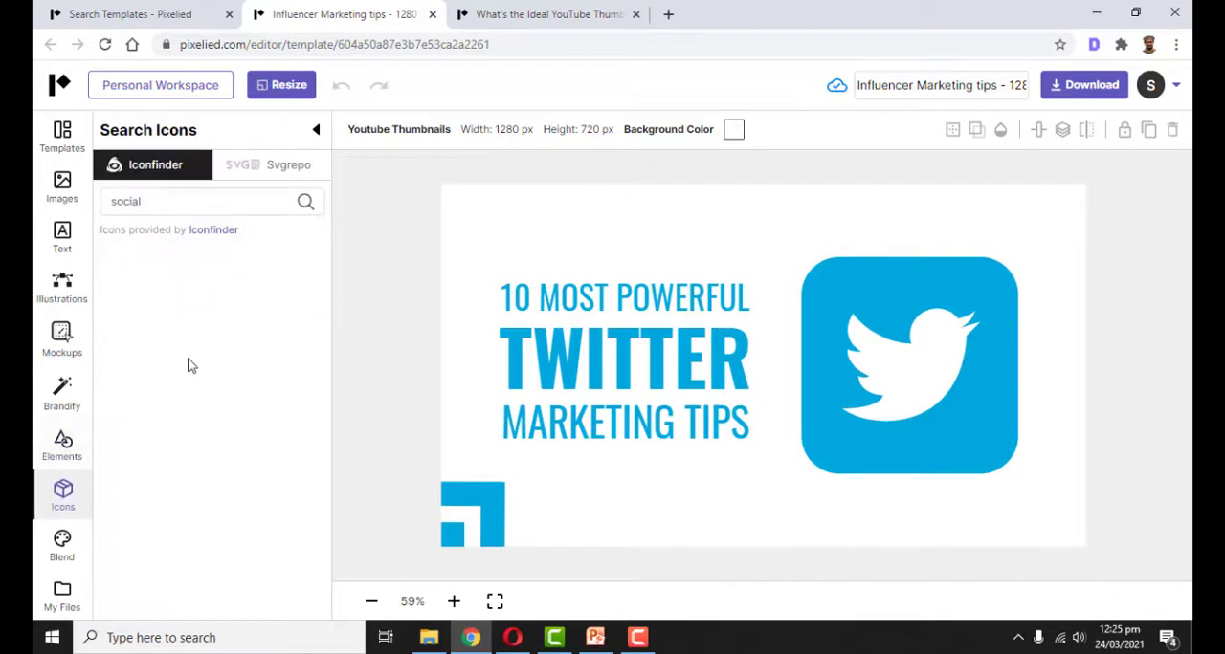
{"action": "left_click", "coordinate": [212, 198]}
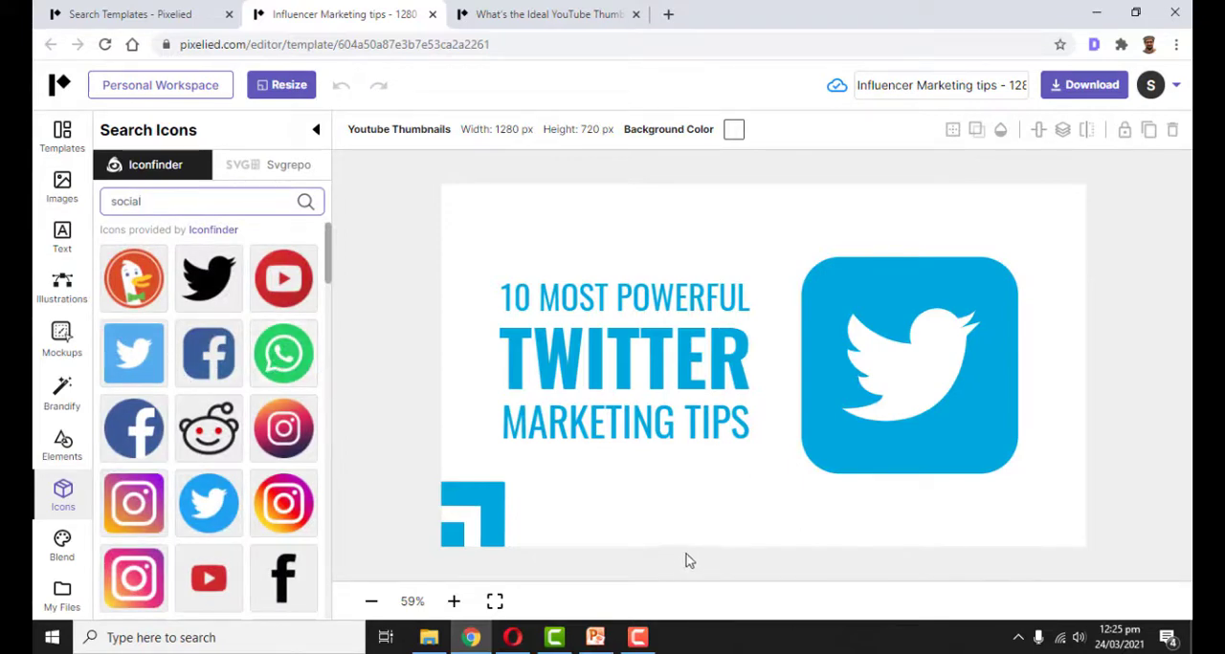
{"action": "left_click", "coordinate": [62, 593]}
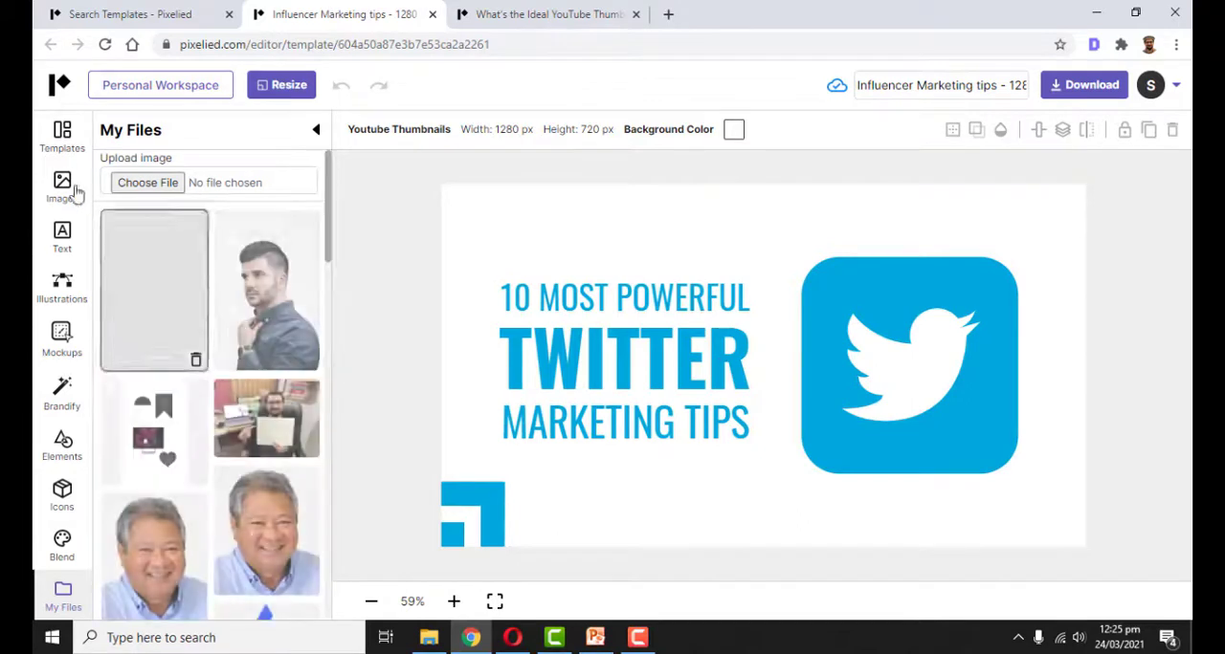
{"action": "left_click", "coordinate": [63, 137]}
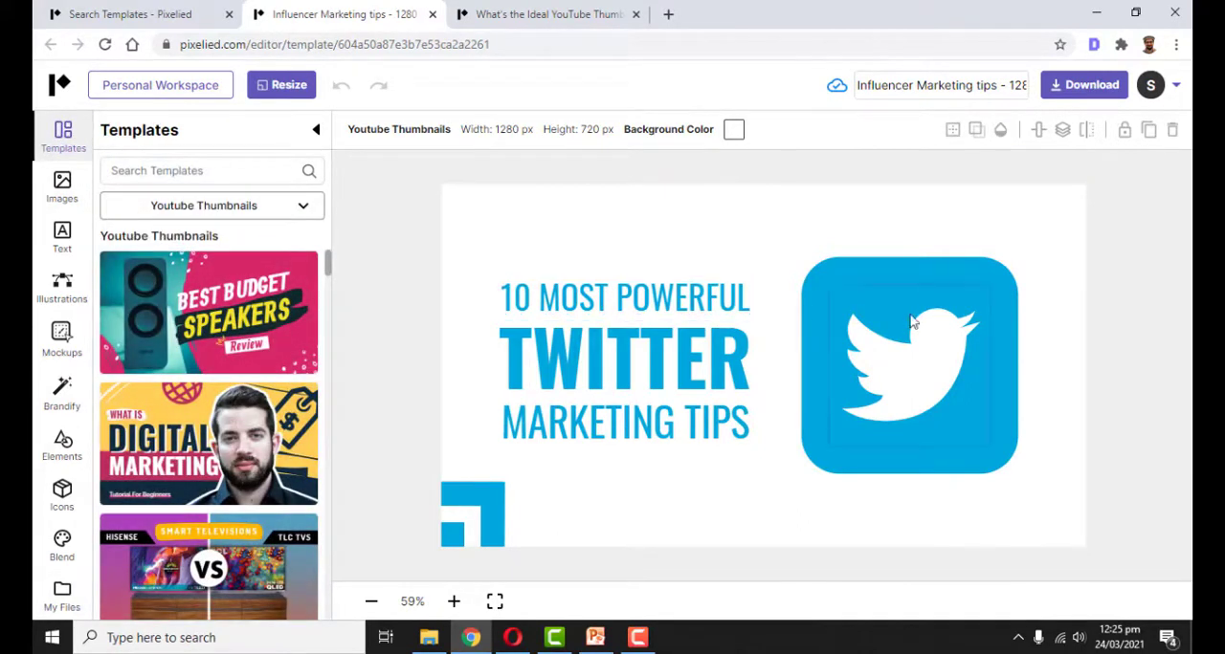
Delete the Twitter bird logo together with its blue rounded square from the thumbnail
{"action": "left_click", "coordinate": [919, 344]}
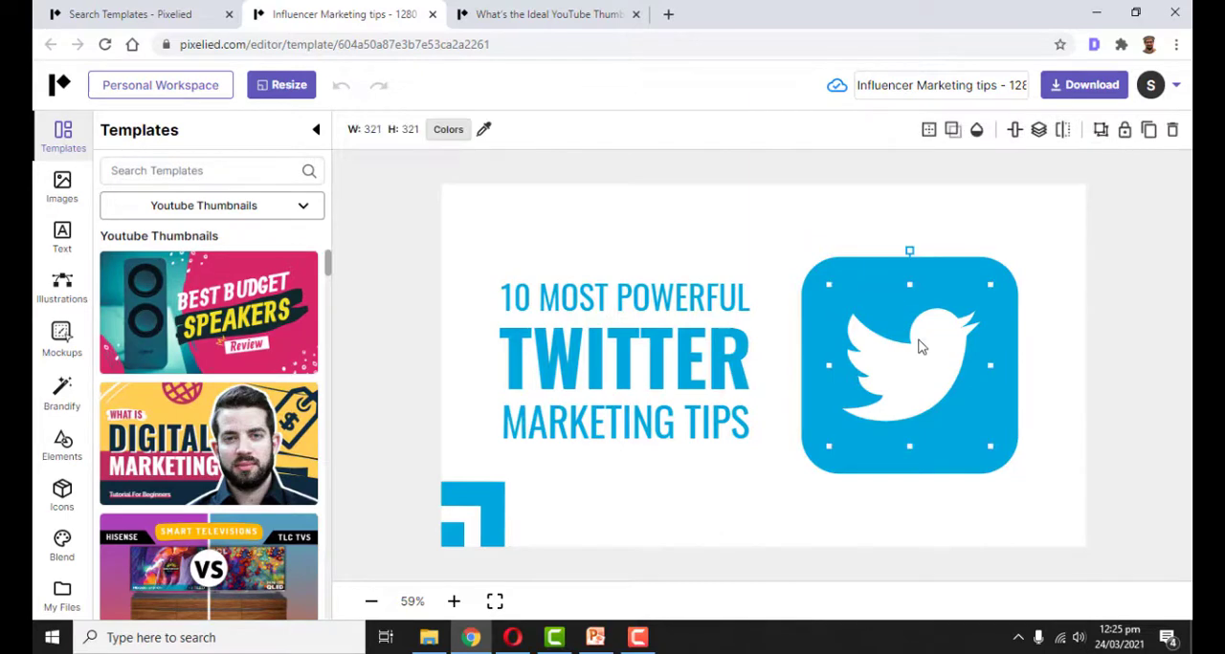
{"action": "key", "text": "Delete"}
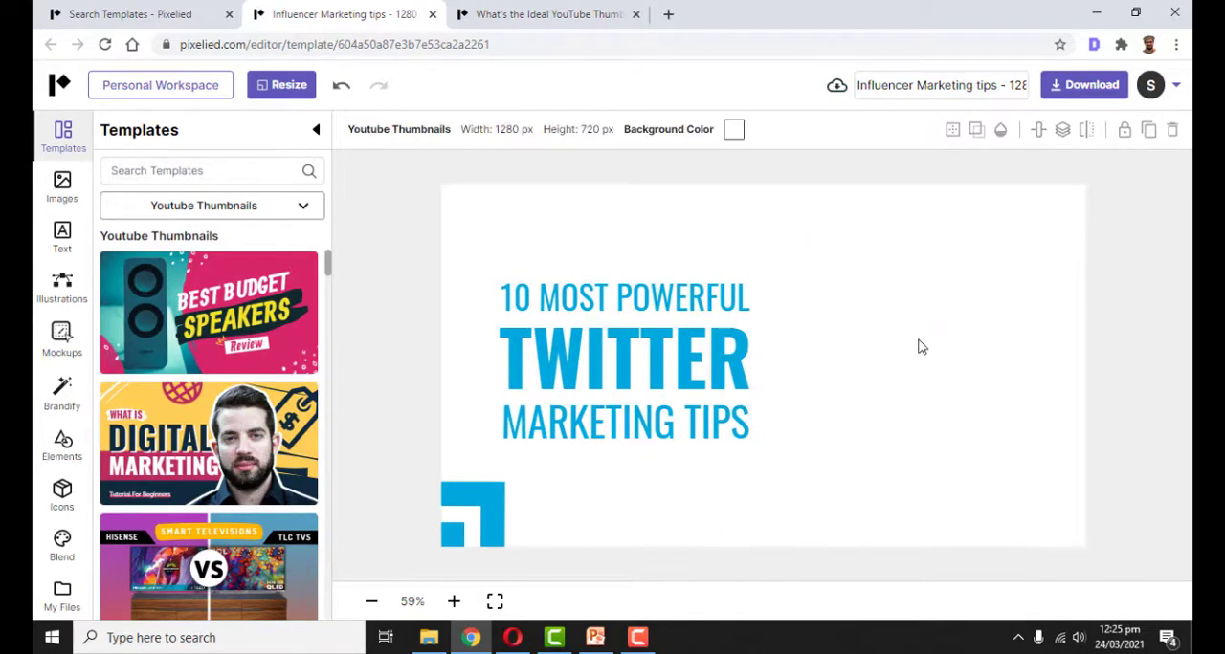
Add the Unsplash "MAN POSE" photo of the man before a brick wall beside the headline and remove its background
{"action": "left_click", "coordinate": [67, 186]}
{"action": "left_click", "coordinate": [226, 205]}
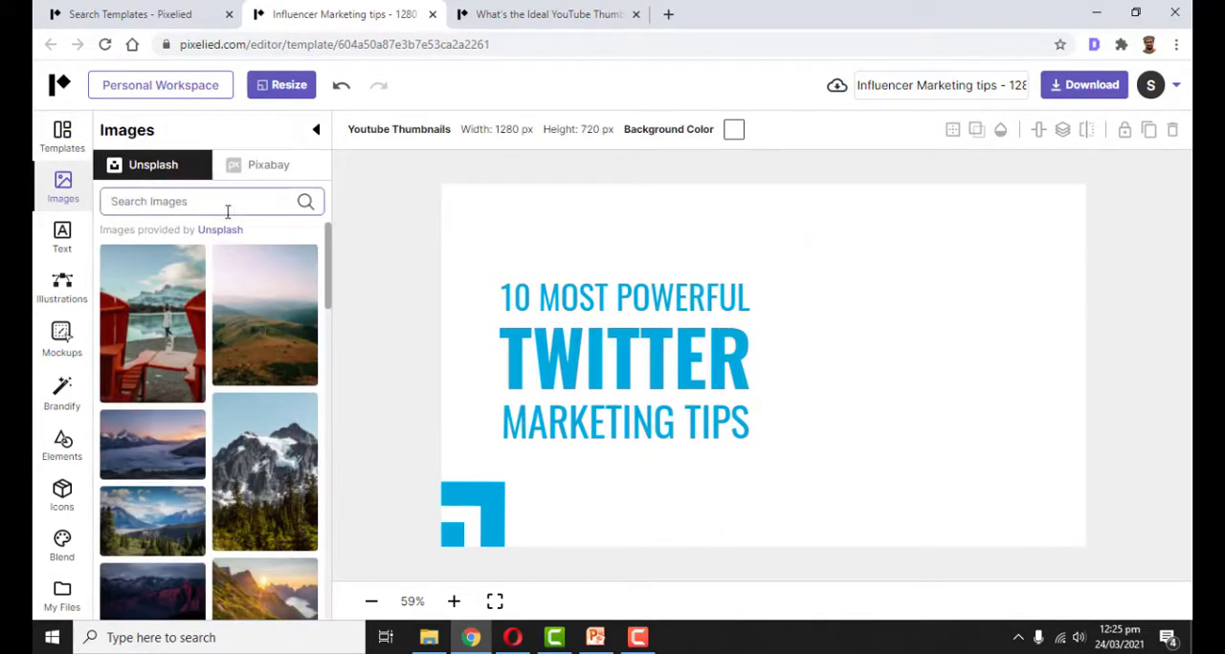
{"action": "type", "text": "MAN POSE"}
{"action": "key", "text": "Return"}
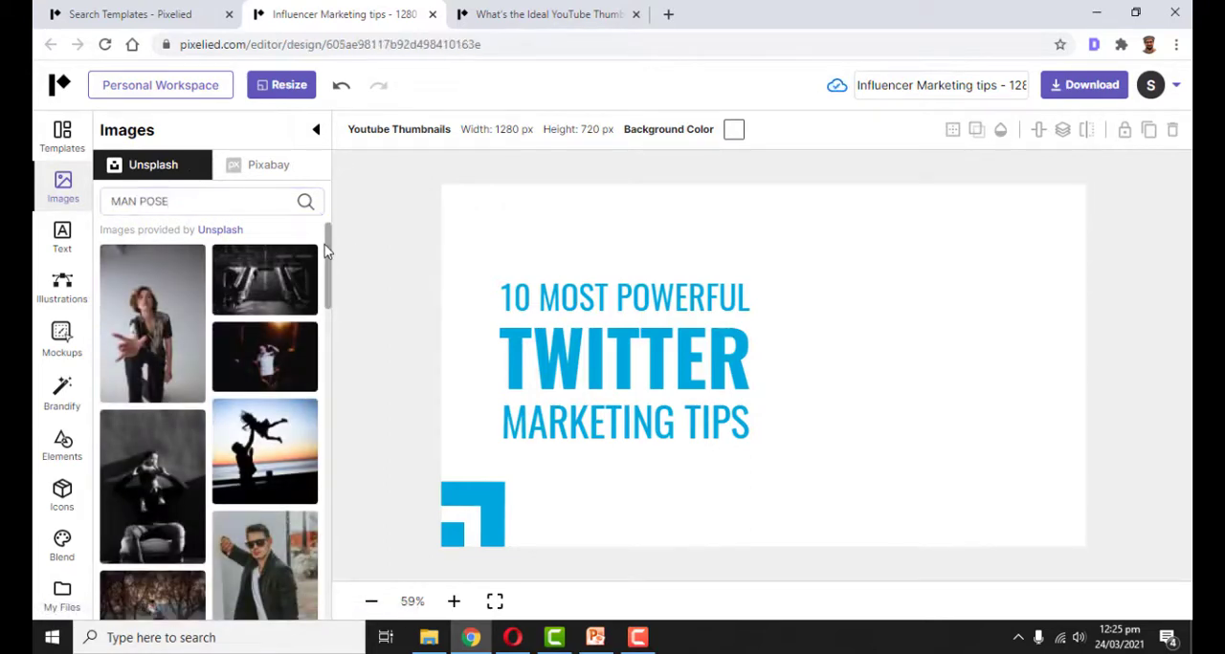
{"action": "left_click_drag", "start_coordinate": [328, 256], "coordinate": [331, 529]}
{"action": "left_click", "coordinate": [277, 421]}
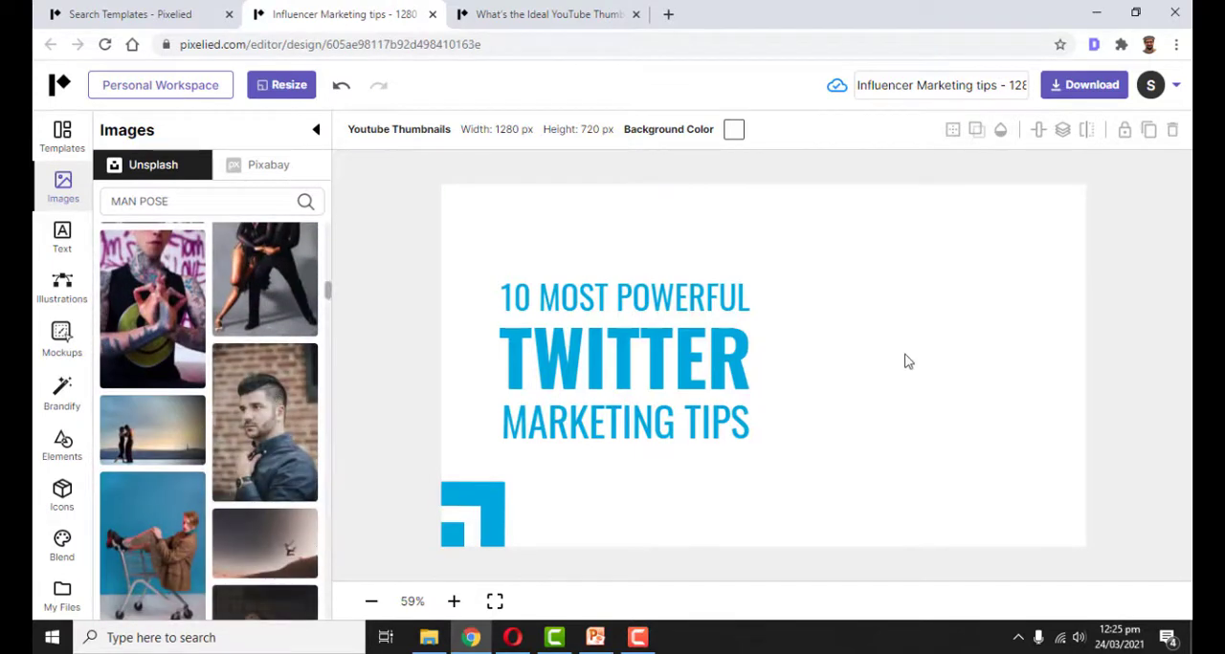
{"action": "left_click_drag", "start_coordinate": [835, 325], "coordinate": [963, 307]}
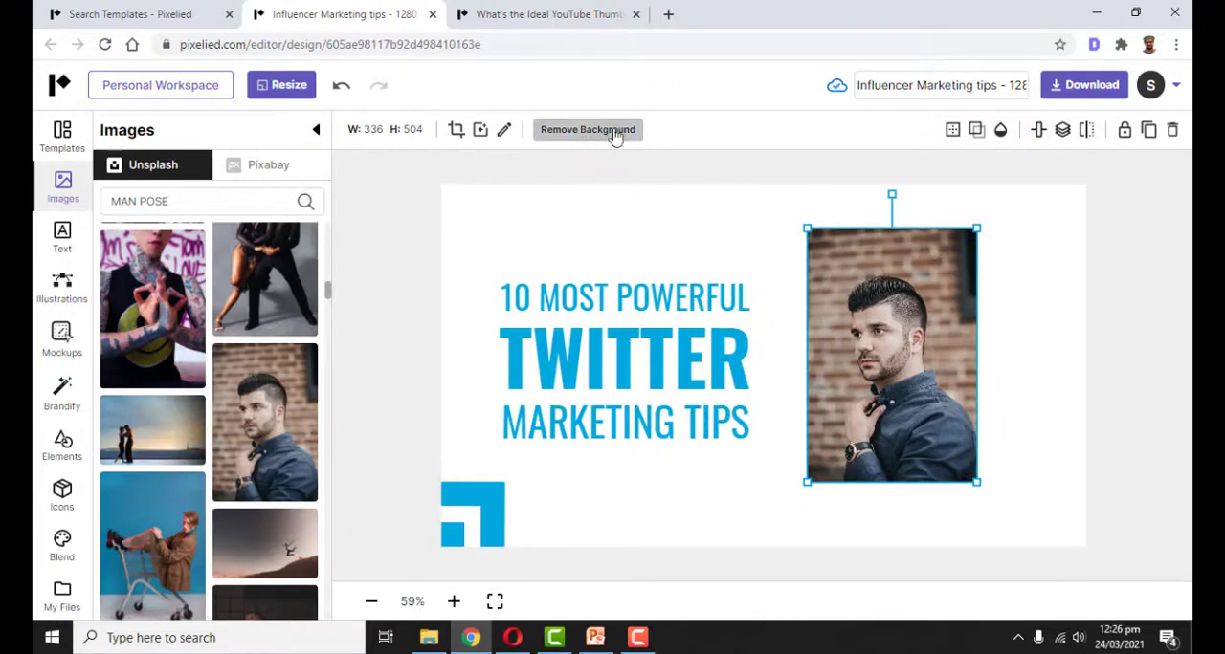
{"action": "left_click", "coordinate": [584, 139]}
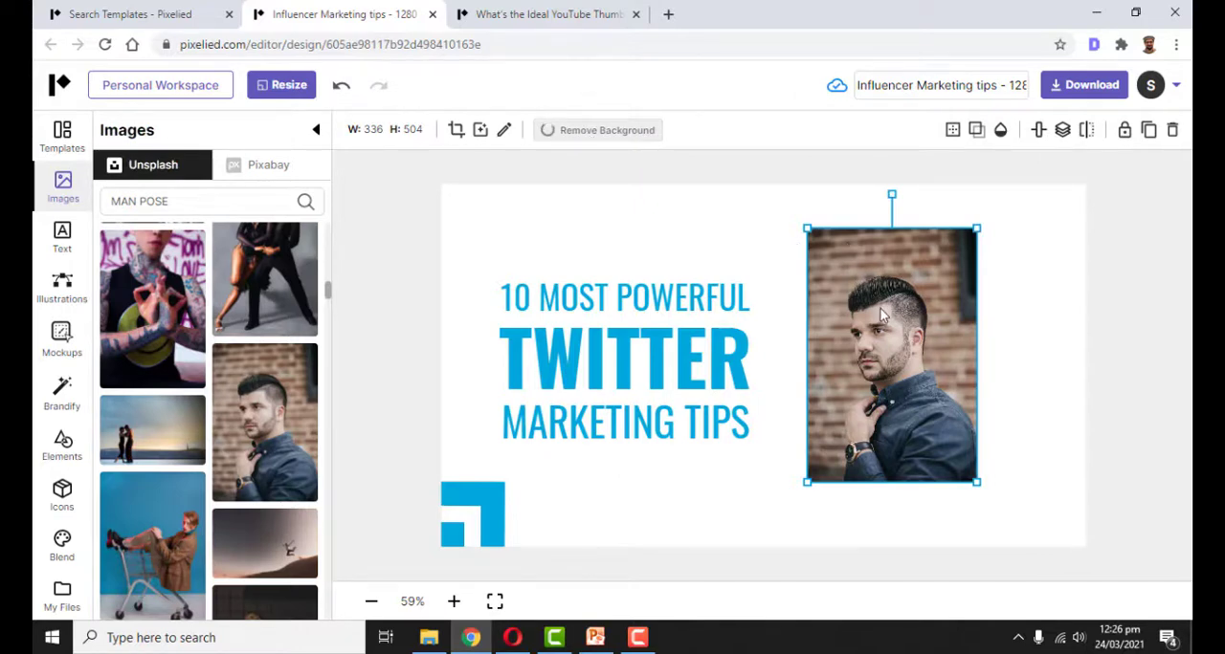
Enlarge the cut-out man to about 620 × 930 px and position him beside the headline, touching the canvas's lower edge
{"action": "left_click_drag", "start_coordinate": [806, 228], "coordinate": [756, 206]}
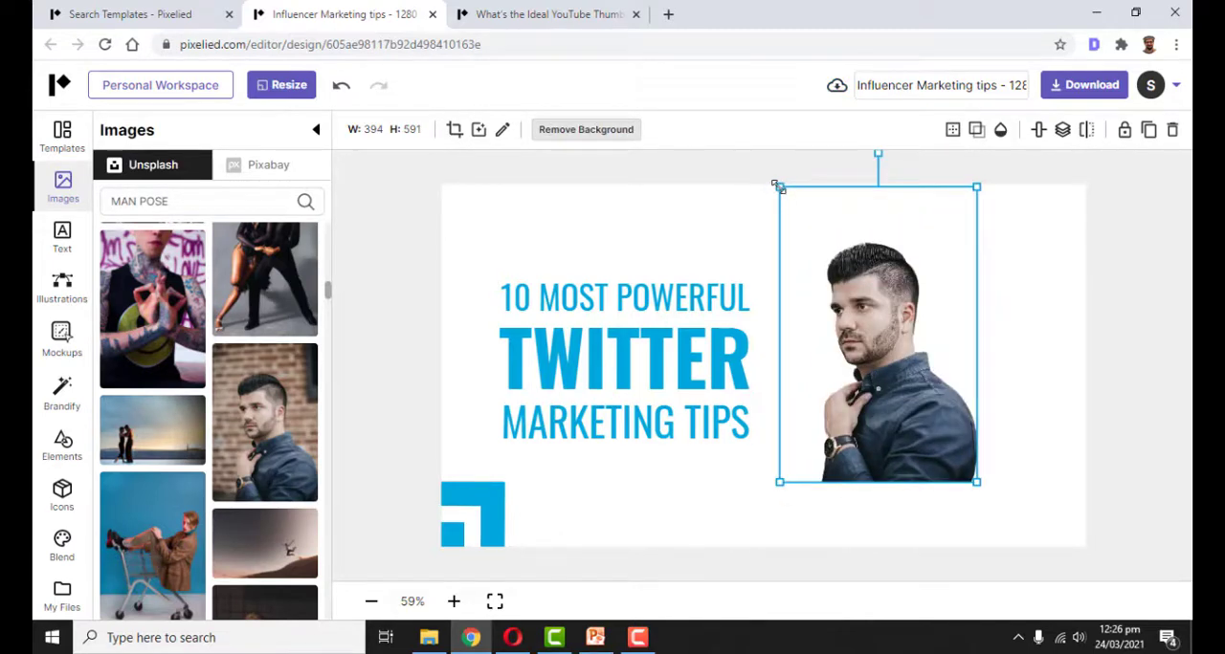
{"action": "left_click_drag", "start_coordinate": [696, 146], "coordinate": [588, 95]}
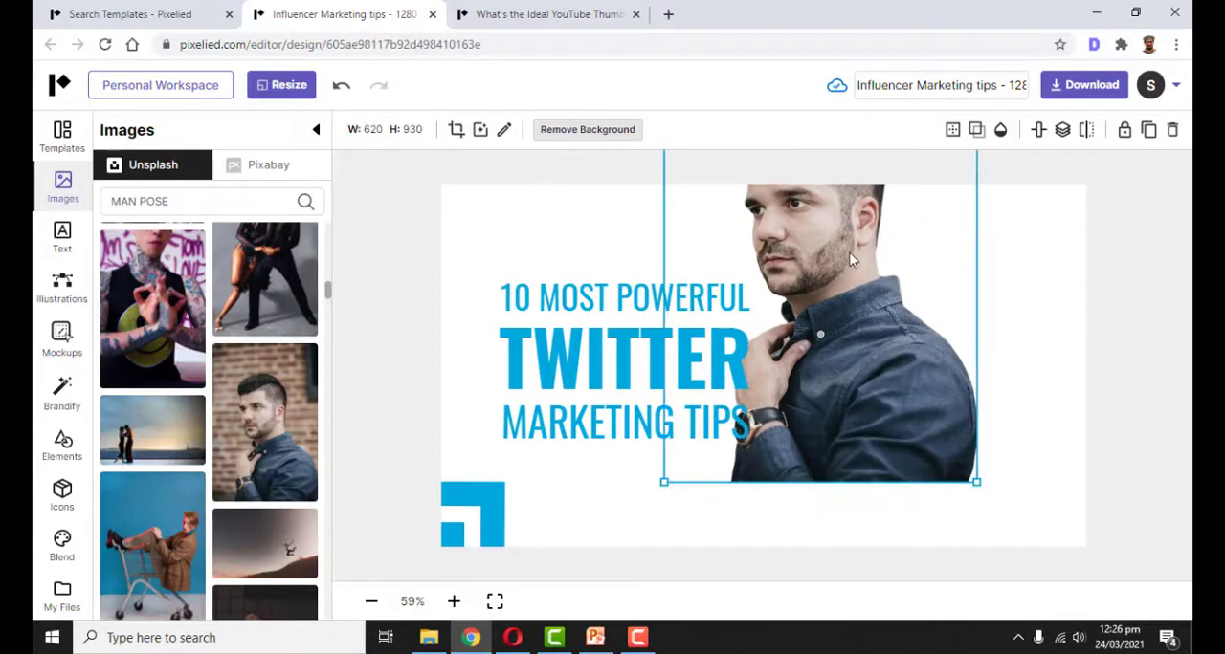
{"action": "left_click_drag", "start_coordinate": [841, 251], "coordinate": [933, 354]}
{"action": "left_click", "coordinate": [1102, 334]}
Add a shadow to the cut-out man with the blur set to 5
{"action": "left_click", "coordinate": [877, 260]}
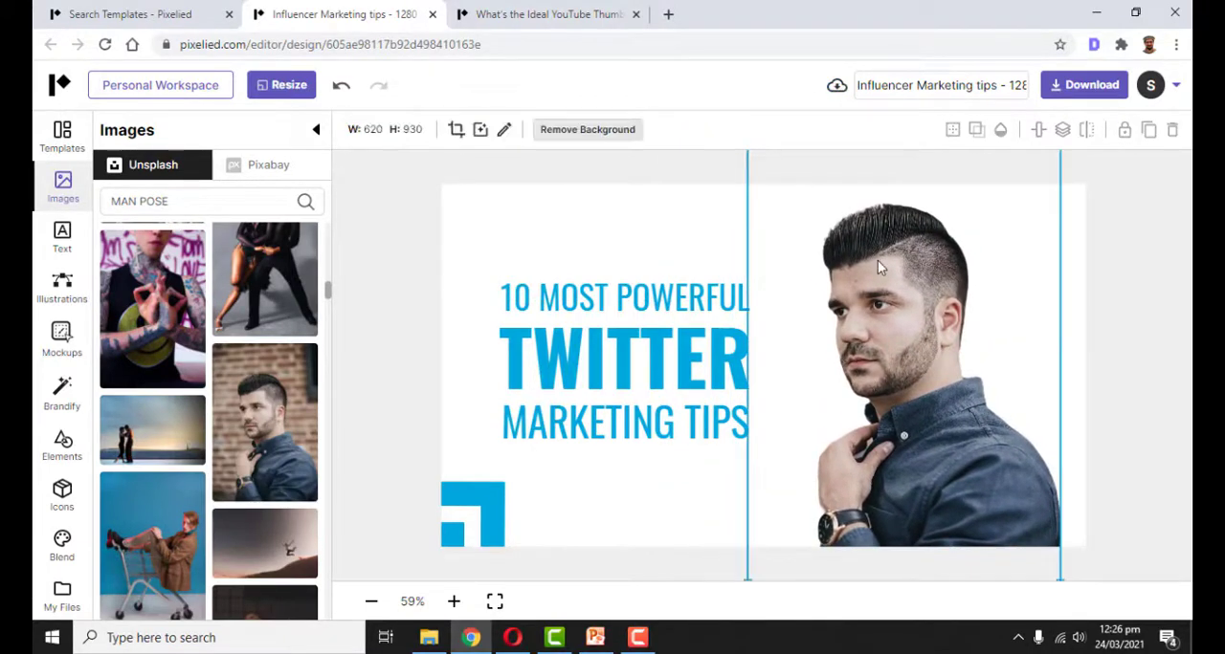
{"action": "left_click", "coordinate": [978, 132]}
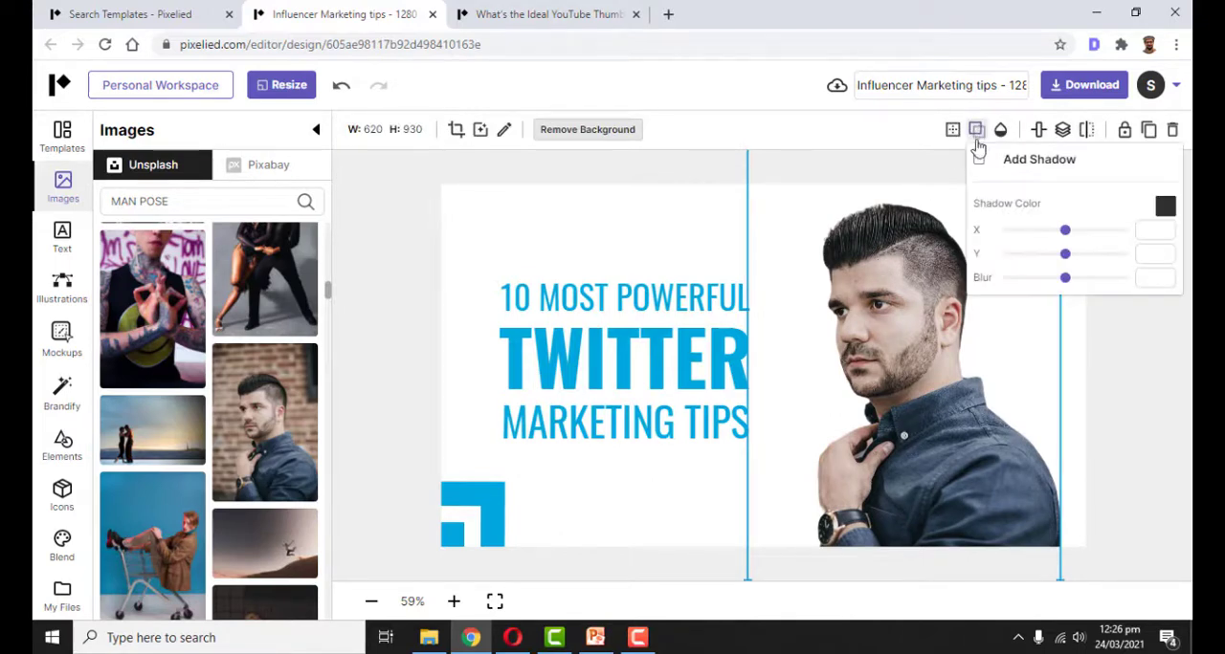
{"action": "left_click", "coordinate": [980, 160]}
{"action": "left_click_drag", "start_coordinate": [1071, 278], "coordinate": [1014, 287]}
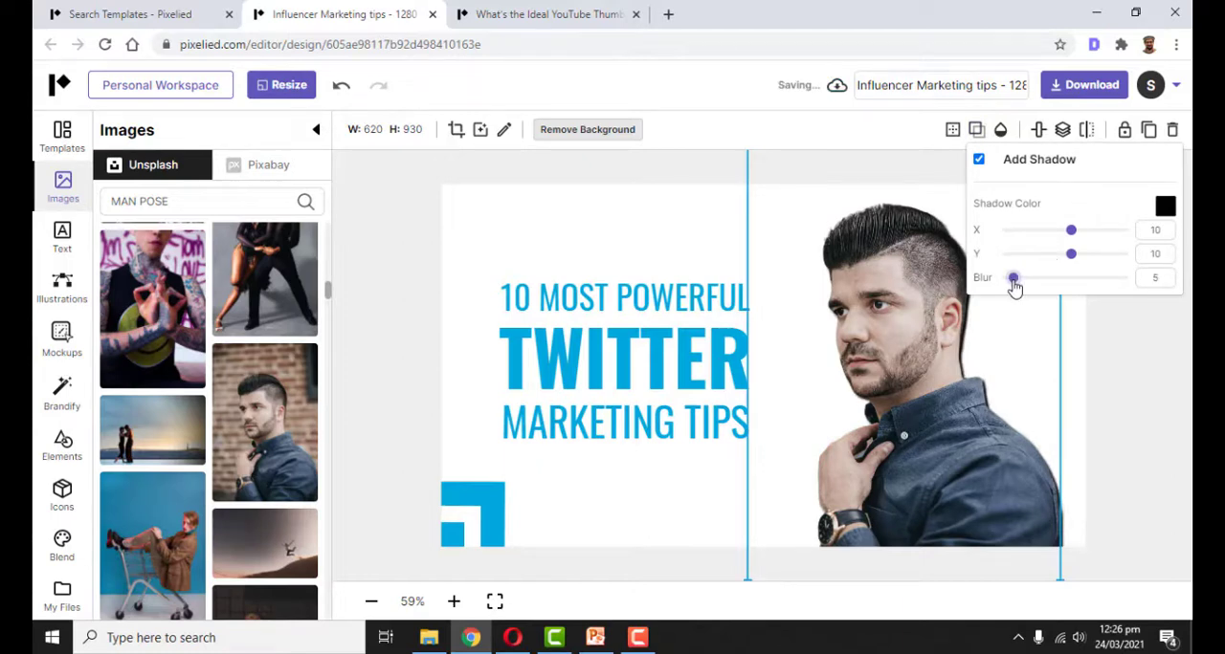
Colour the man's shadow yellow (#faff00) and set its offset to X 15 and Y -12
{"action": "left_click", "coordinate": [1174, 208]}
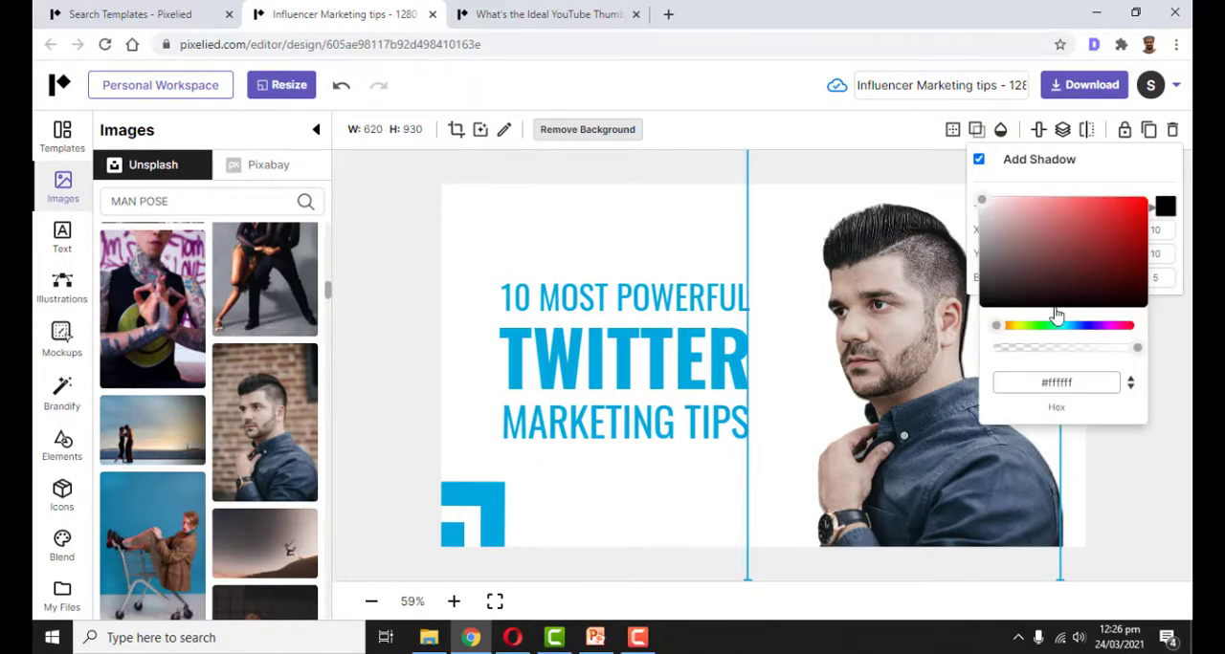
{"action": "left_click", "coordinate": [1020, 326]}
{"action": "left_click", "coordinate": [1094, 245]}
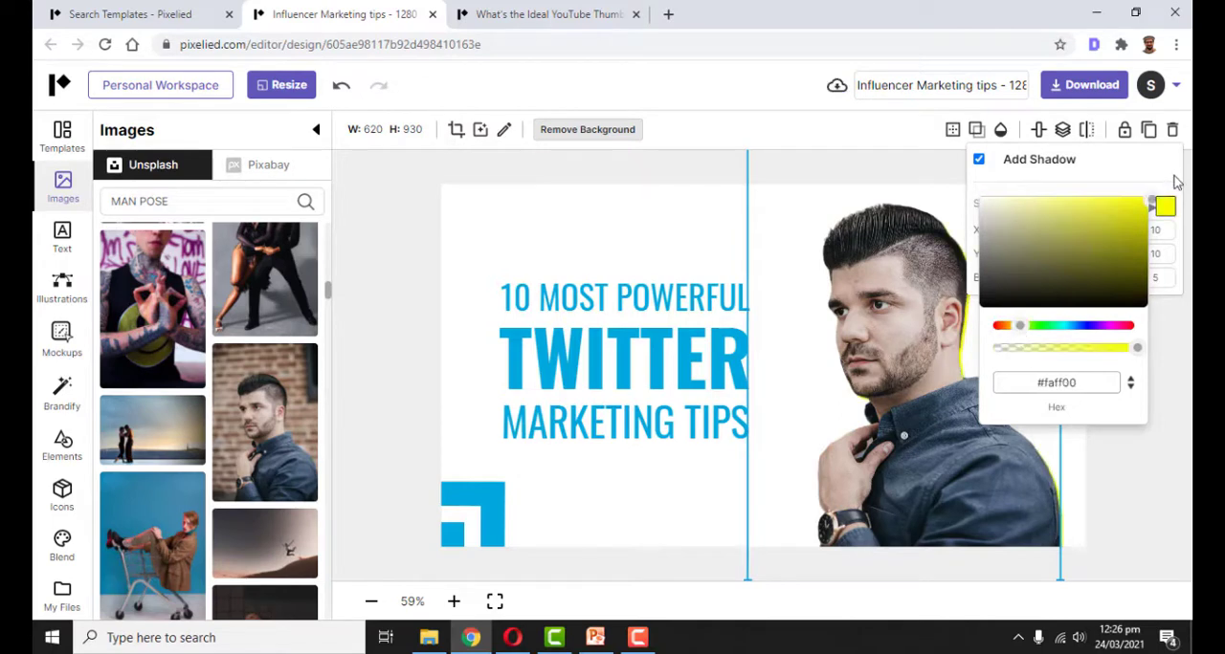
{"action": "left_click", "coordinate": [1149, 161]}
{"action": "left_click_drag", "start_coordinate": [1077, 244], "coordinate": [1061, 265]}
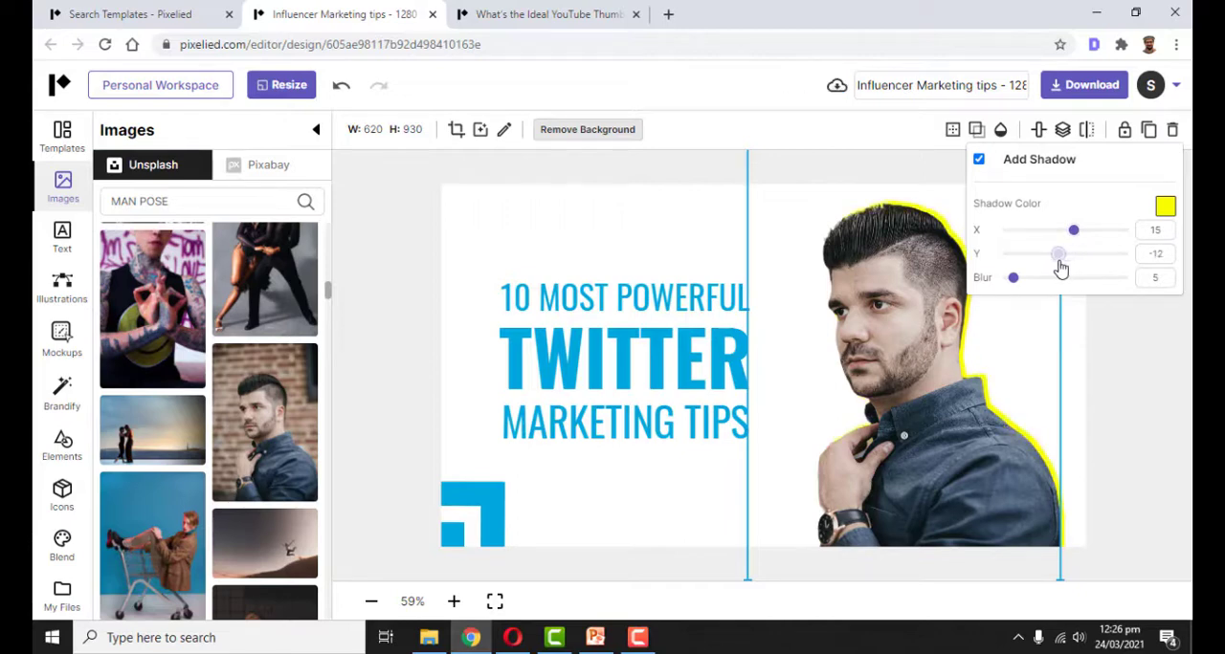
{"action": "left_click", "coordinate": [1149, 425]}
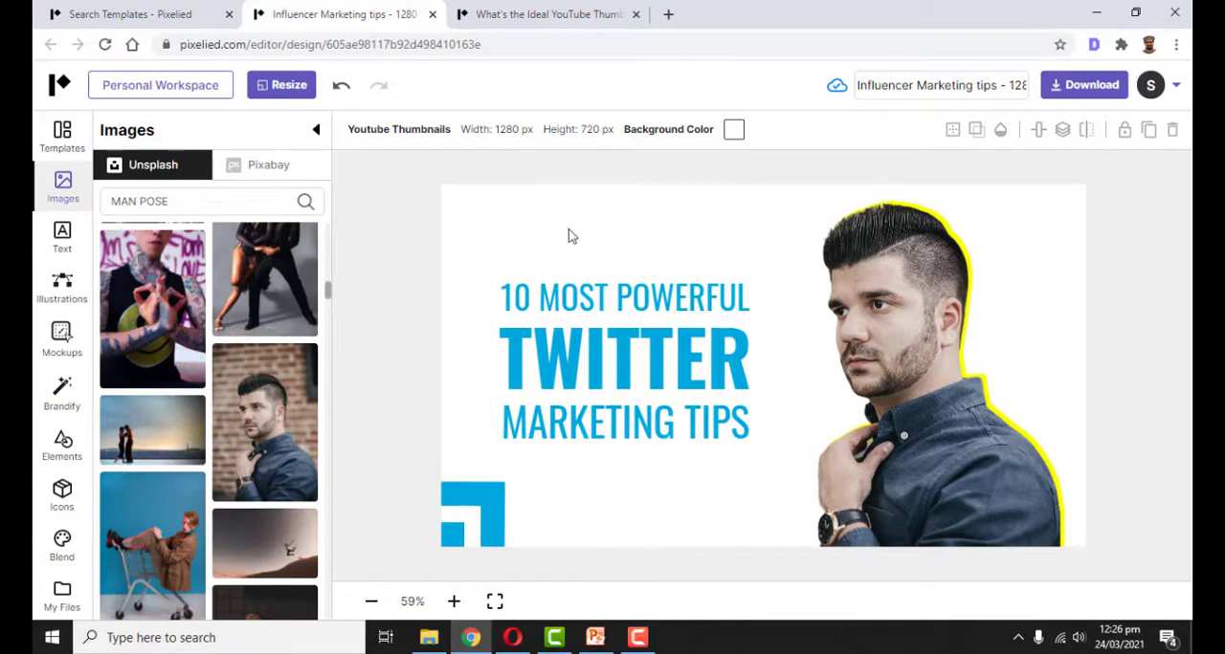
Replace the word TWITTER in the thumbnail's headline with FACEBOOK
{"action": "left_click", "coordinate": [581, 355]}
{"action": "double_click", "coordinate": [586, 355]}
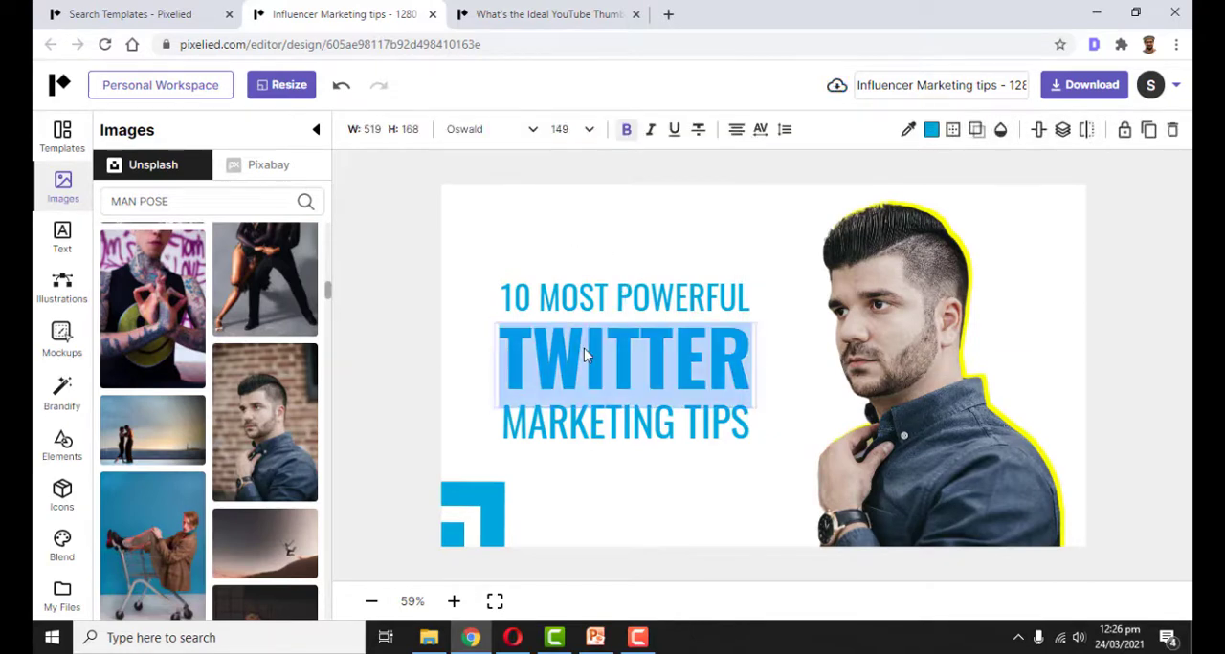
{"action": "type", "text": "FACEBOOK"}
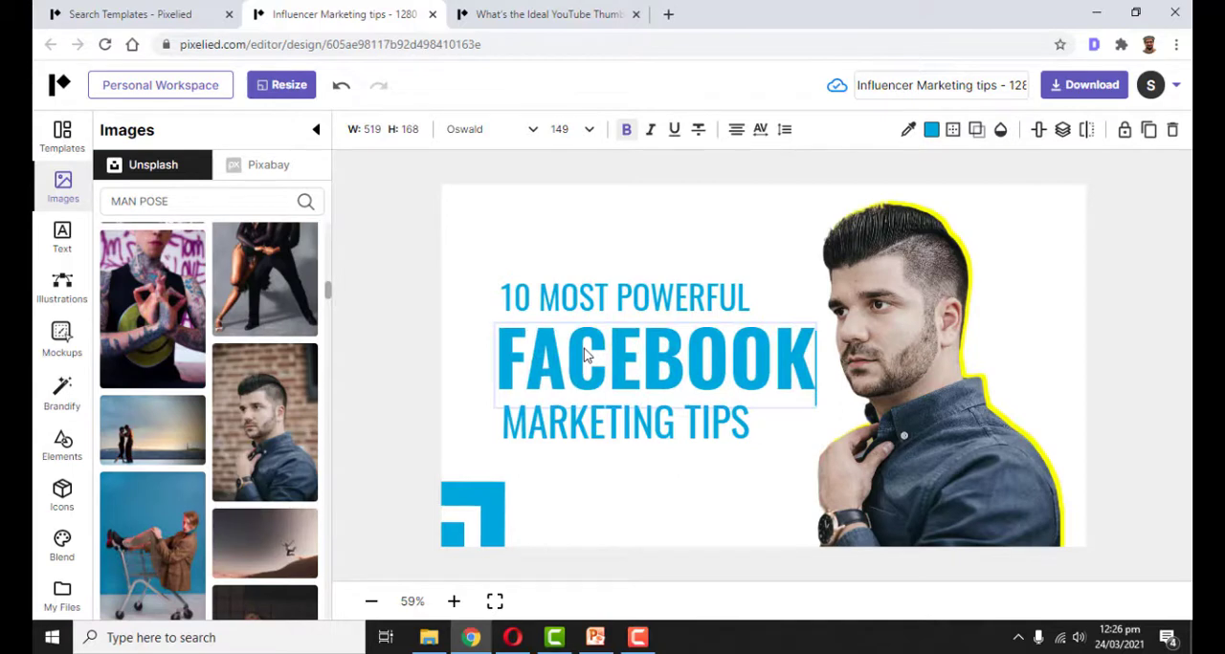
{"action": "left_click", "coordinate": [617, 514]}
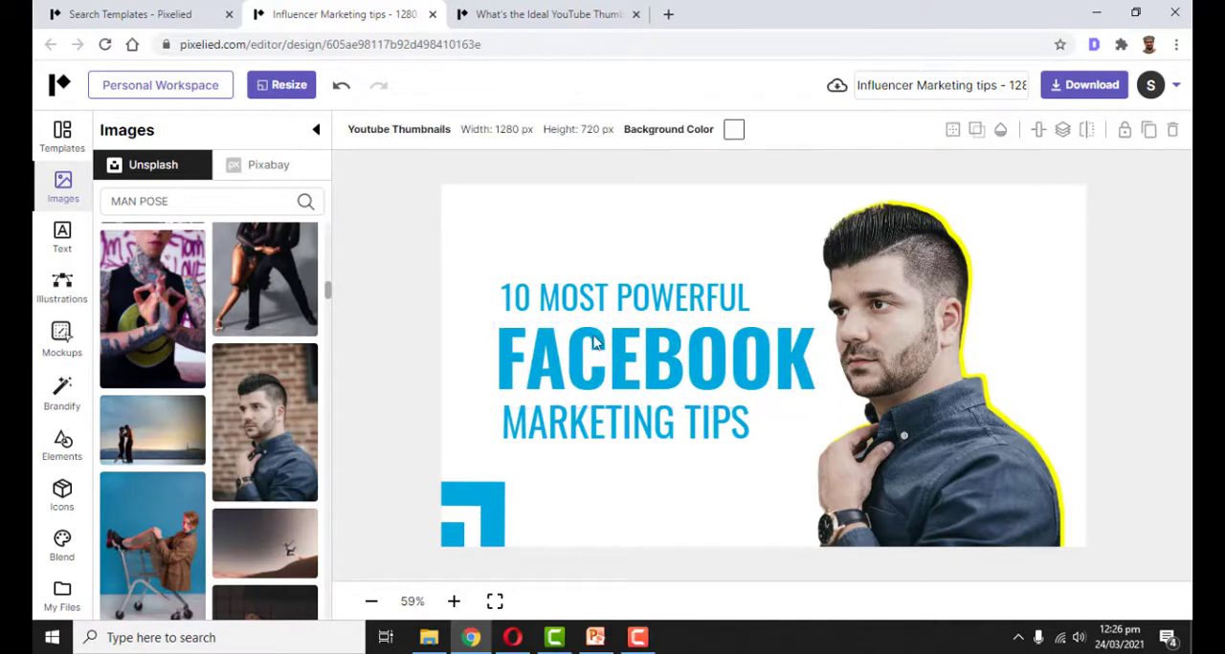
Set the FACEBOOK text's font size to 115 and centre it beneath the "10 MOST POWERFUL" line
{"action": "left_click", "coordinate": [602, 336]}
{"action": "double_click", "coordinate": [564, 128]}
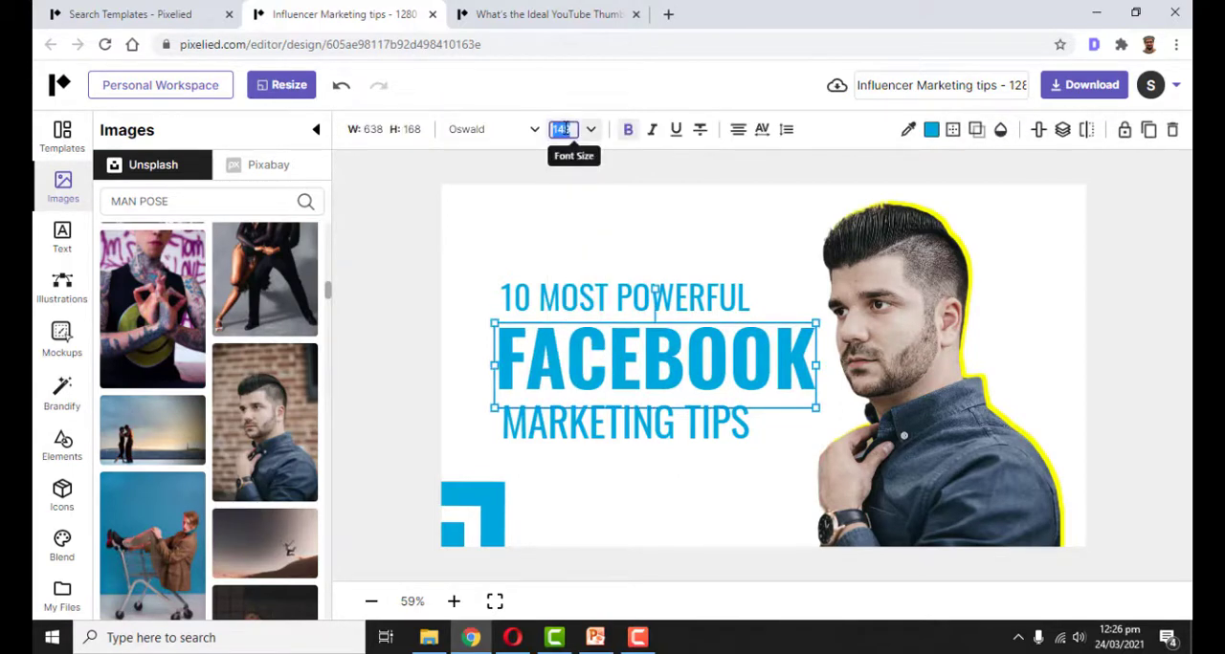
{"action": "type", "text": "115"}
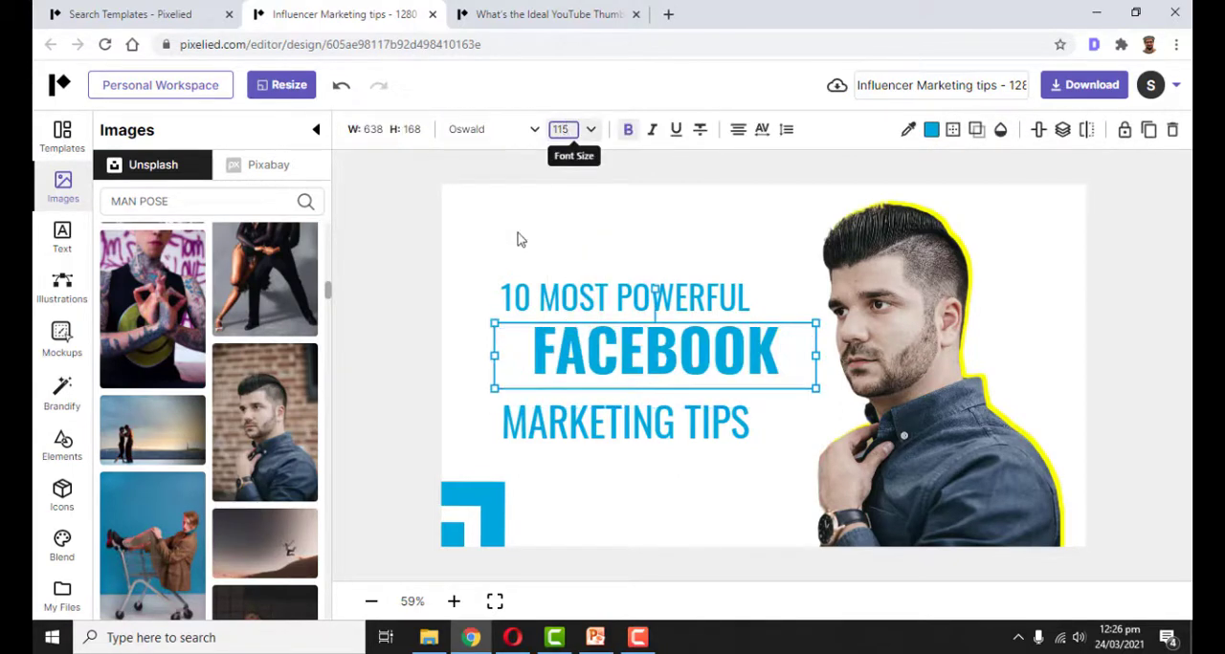
{"action": "left_click", "coordinate": [593, 489]}
{"action": "left_click", "coordinate": [612, 344]}
{"action": "left_click_drag", "start_coordinate": [613, 344], "coordinate": [600, 339]}
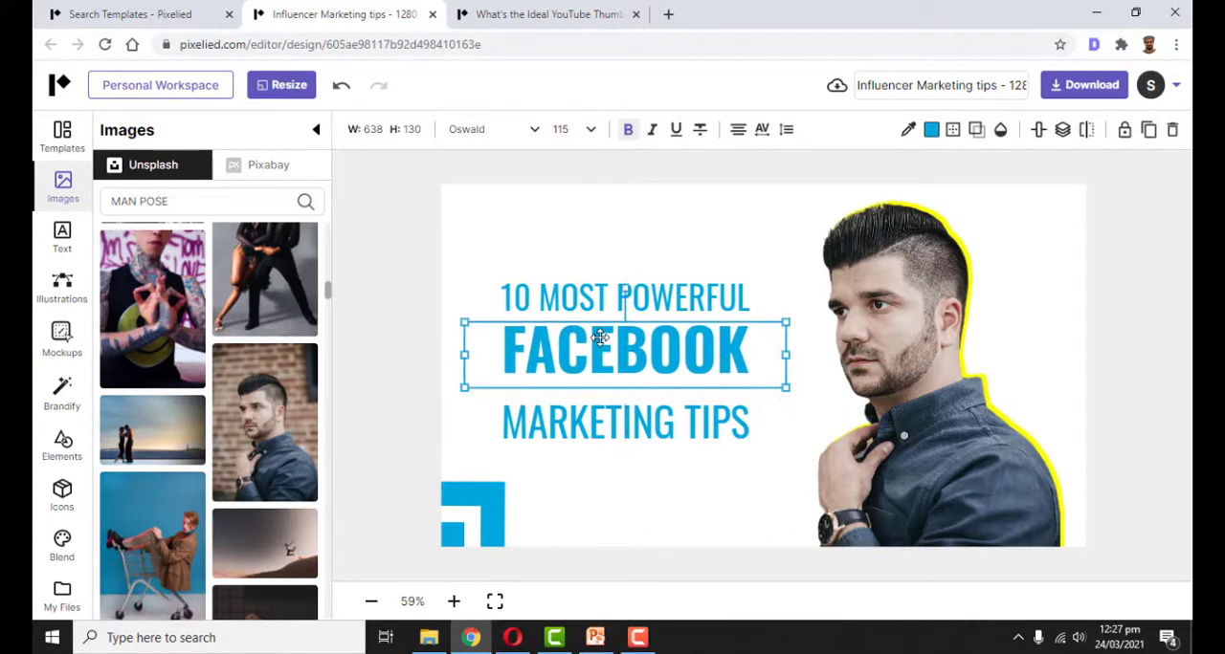
Move the "MARKETING TIPS" line up close beneath FACEBOOK, keeping it centred, and fine-tune the small gap between them
{"action": "left_click_drag", "start_coordinate": [612, 428], "coordinate": [606, 397]}
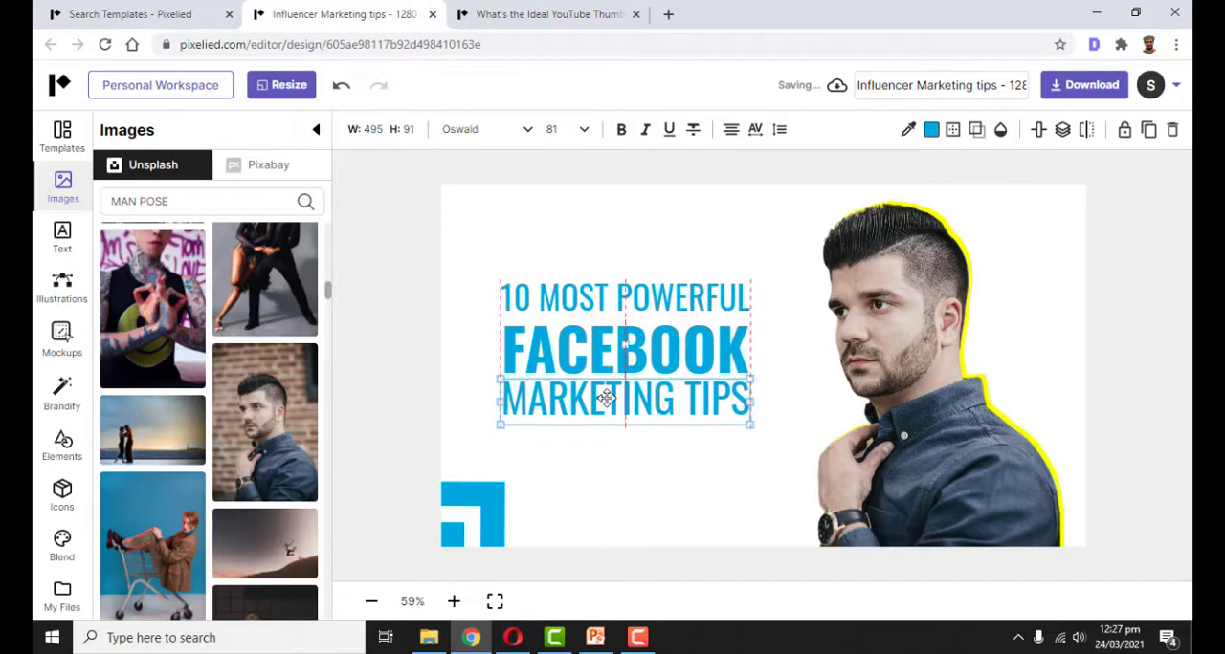
{"action": "left_click", "coordinate": [643, 483]}
{"action": "left_click", "coordinate": [612, 413]}
{"action": "left_click", "coordinate": [613, 413]}
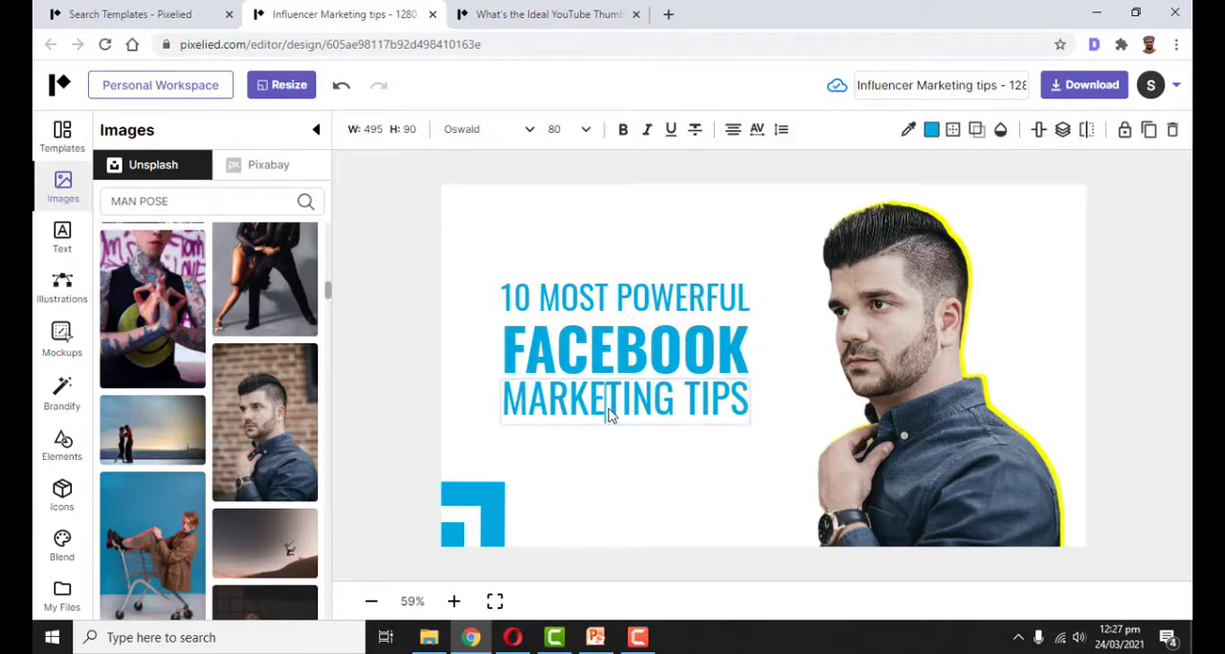
{"action": "left_click", "coordinate": [675, 475]}
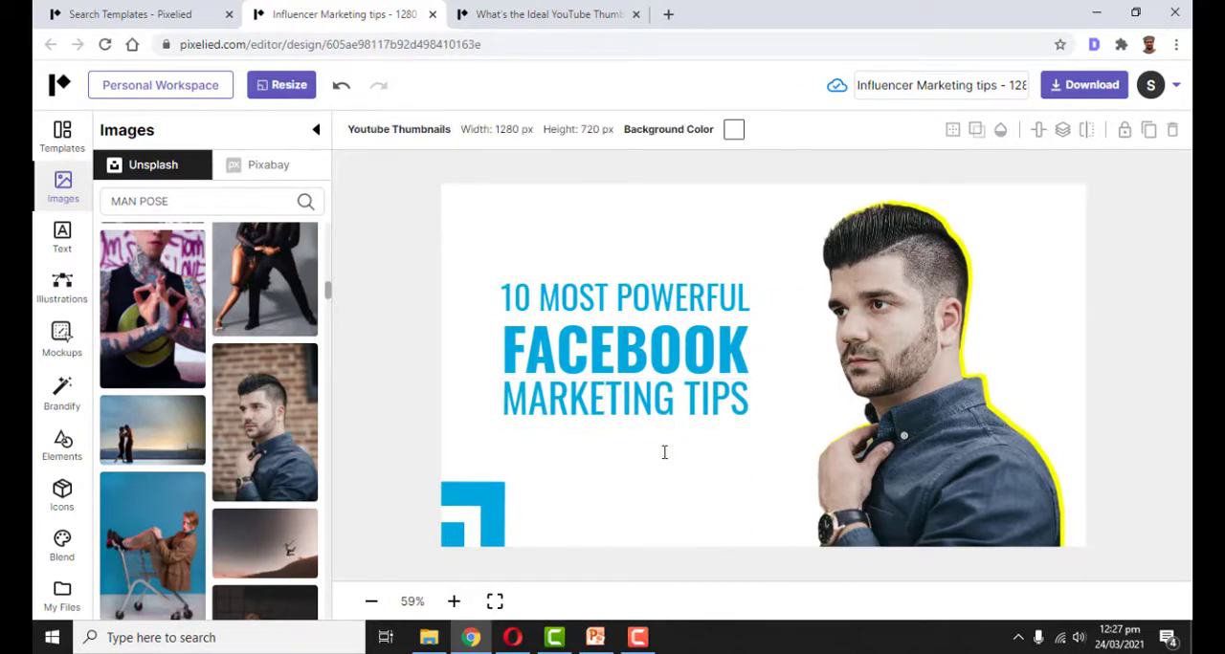
{"action": "left_click", "coordinate": [630, 411]}
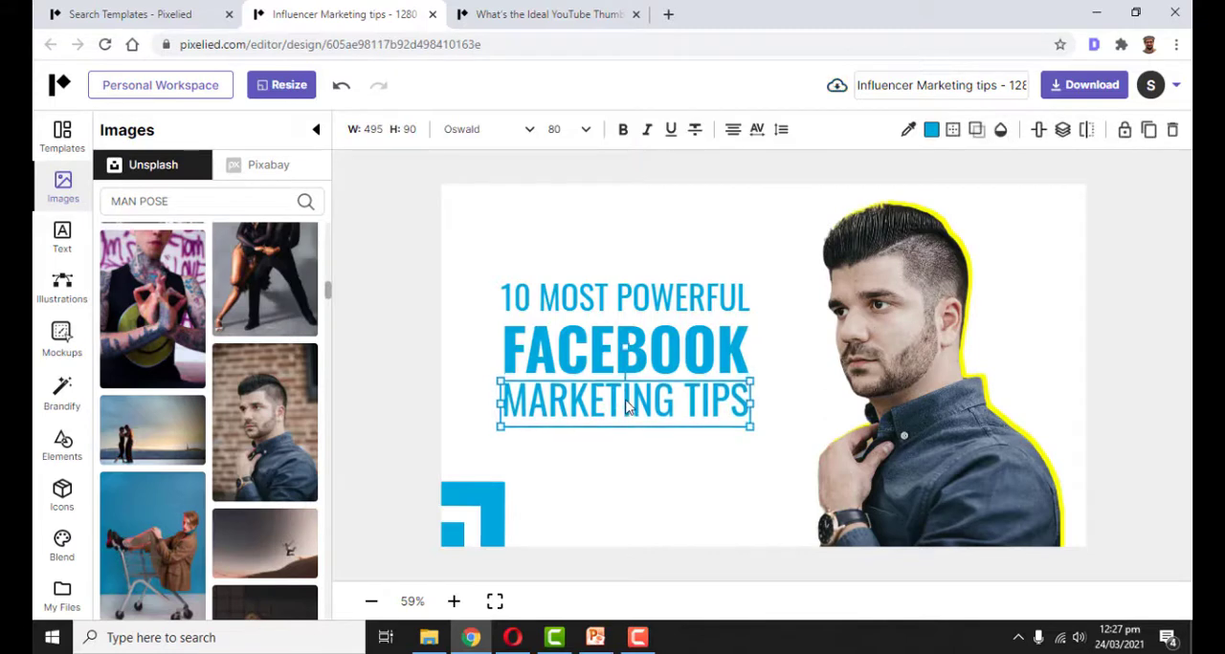
{"action": "left_click", "coordinate": [690, 468]}
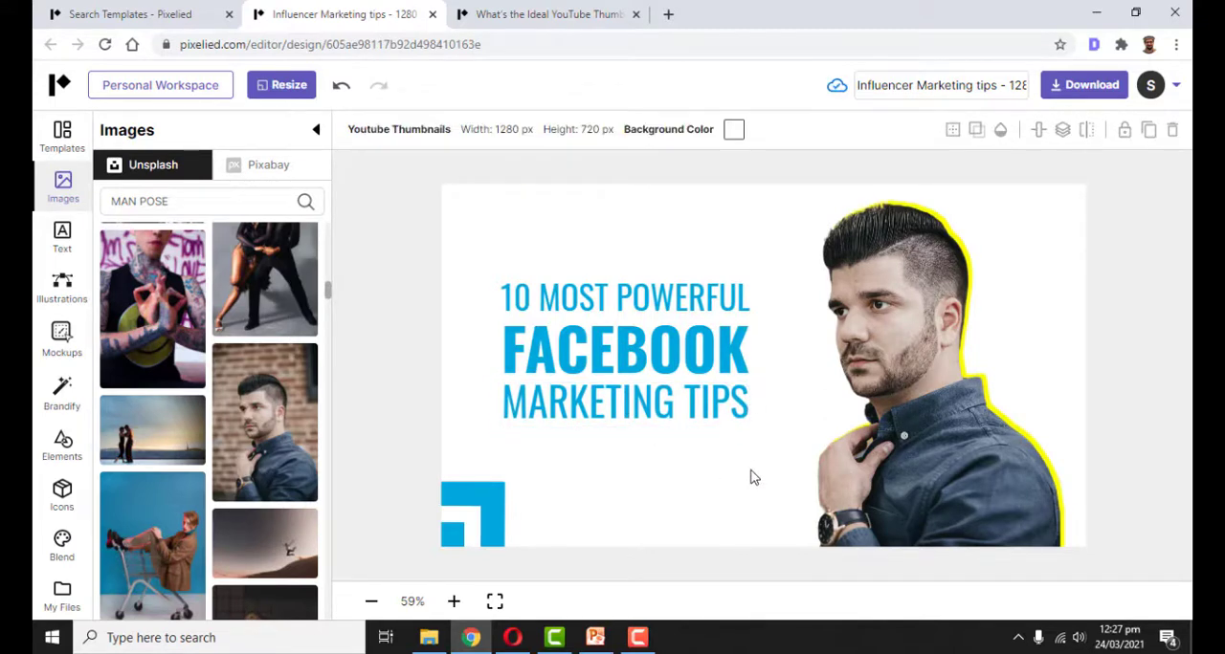
{"action": "left_click", "coordinate": [635, 409]}
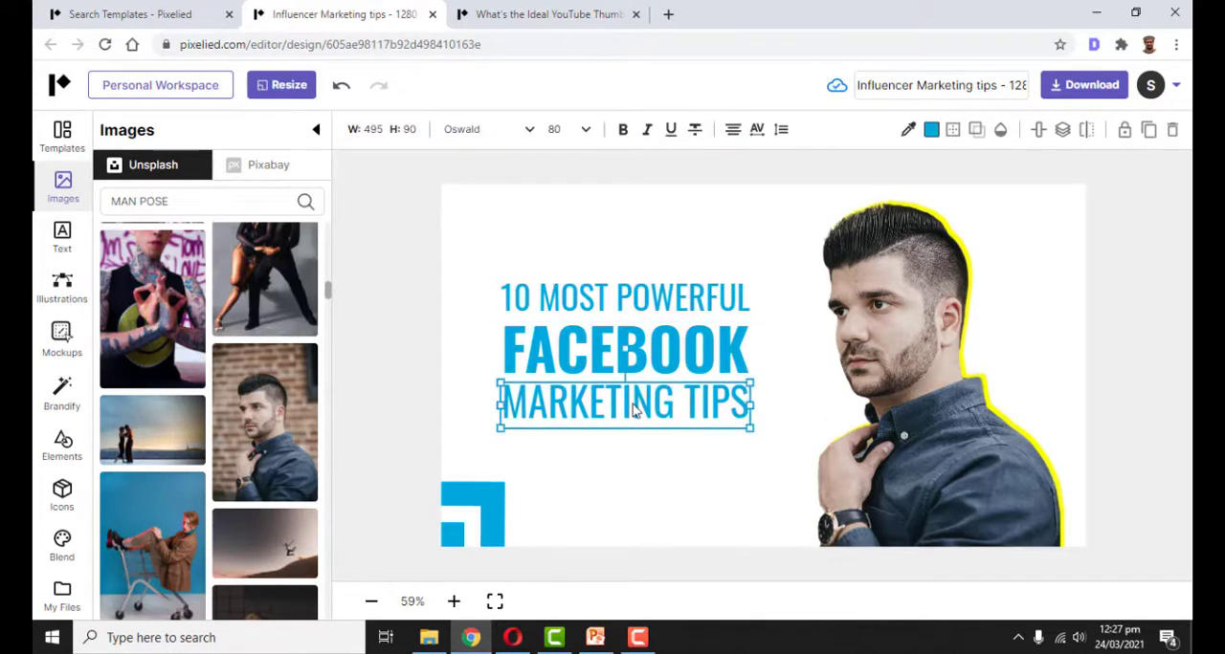
{"action": "left_click", "coordinate": [668, 464]}
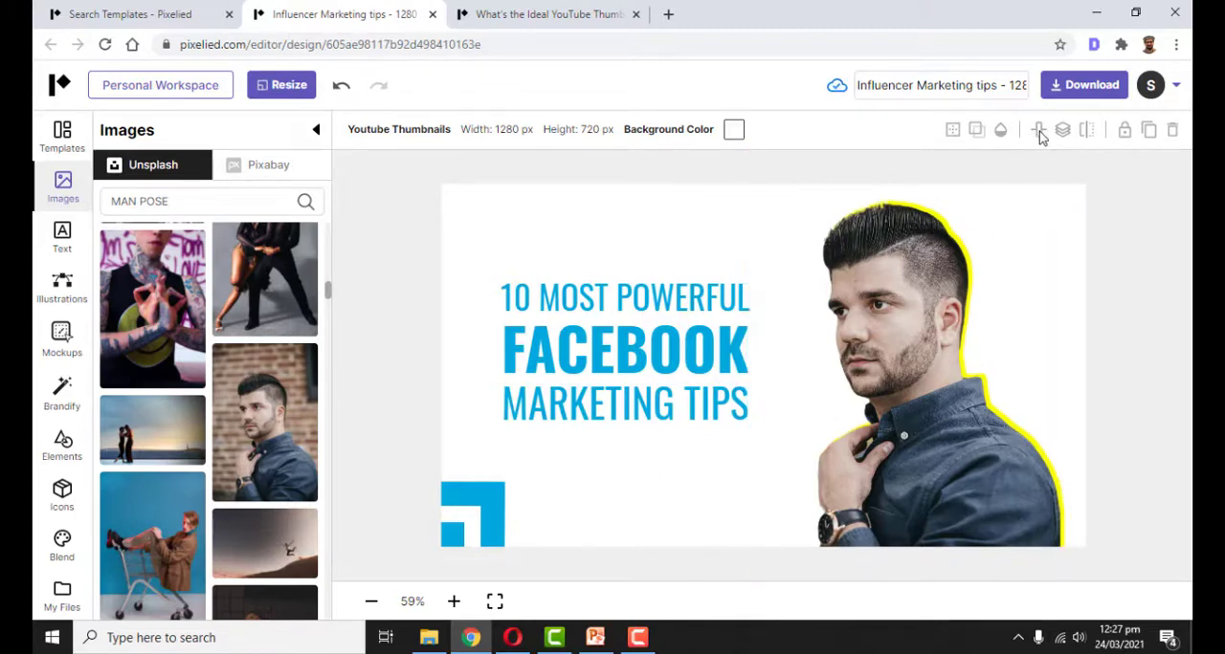
Download the finished thumbnail as a JPG with quality 80 at 1x size, checking the available formats
{"action": "left_click", "coordinate": [1078, 88]}
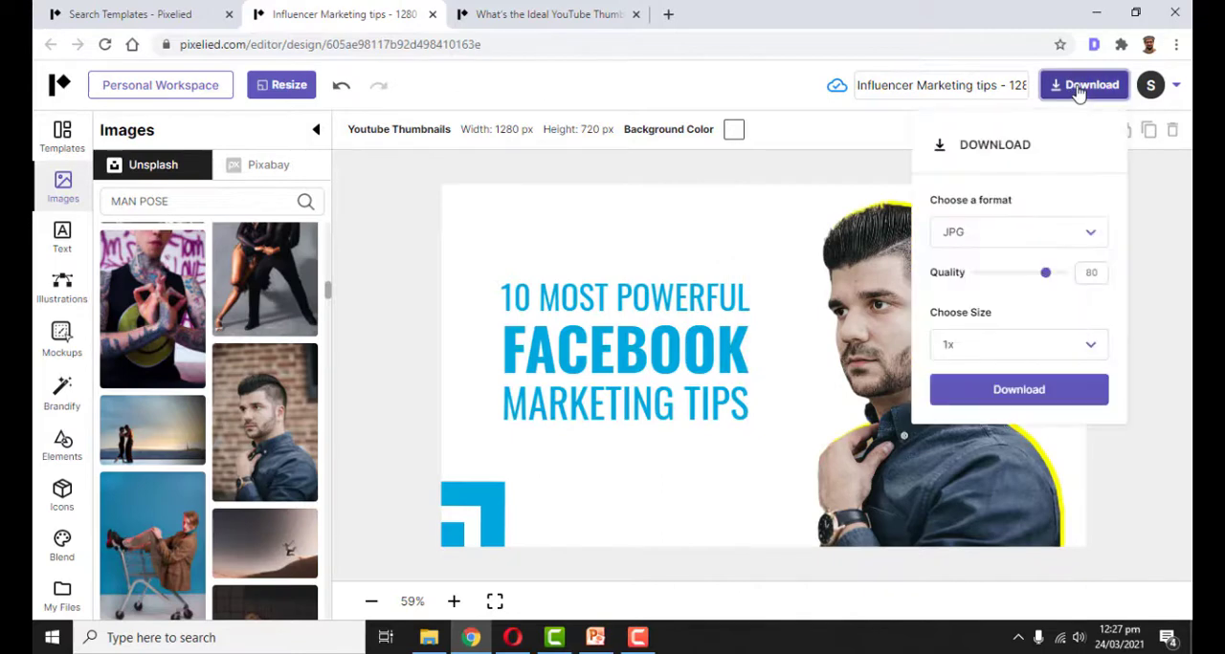
{"action": "left_click", "coordinate": [1029, 231]}
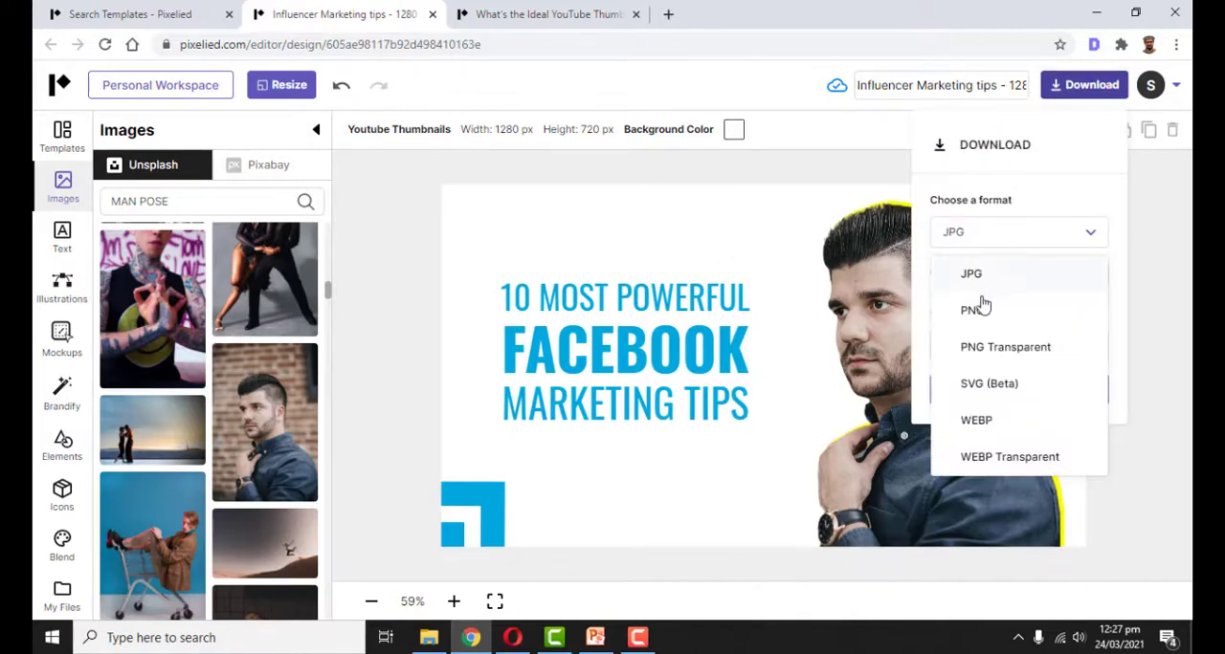
{"action": "left_click", "coordinate": [1022, 144]}
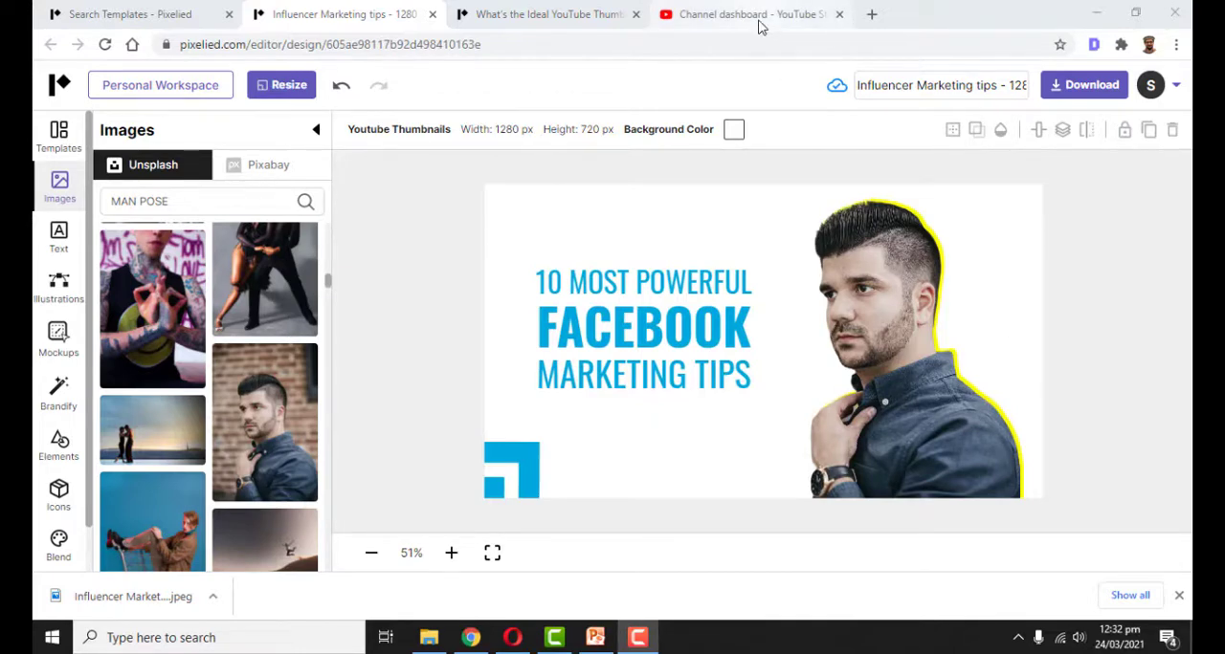
Switch to YouTube Studio and upload the "test" video from the Thumbnail folder in Downloads
{"action": "left_click", "coordinate": [761, 17]}
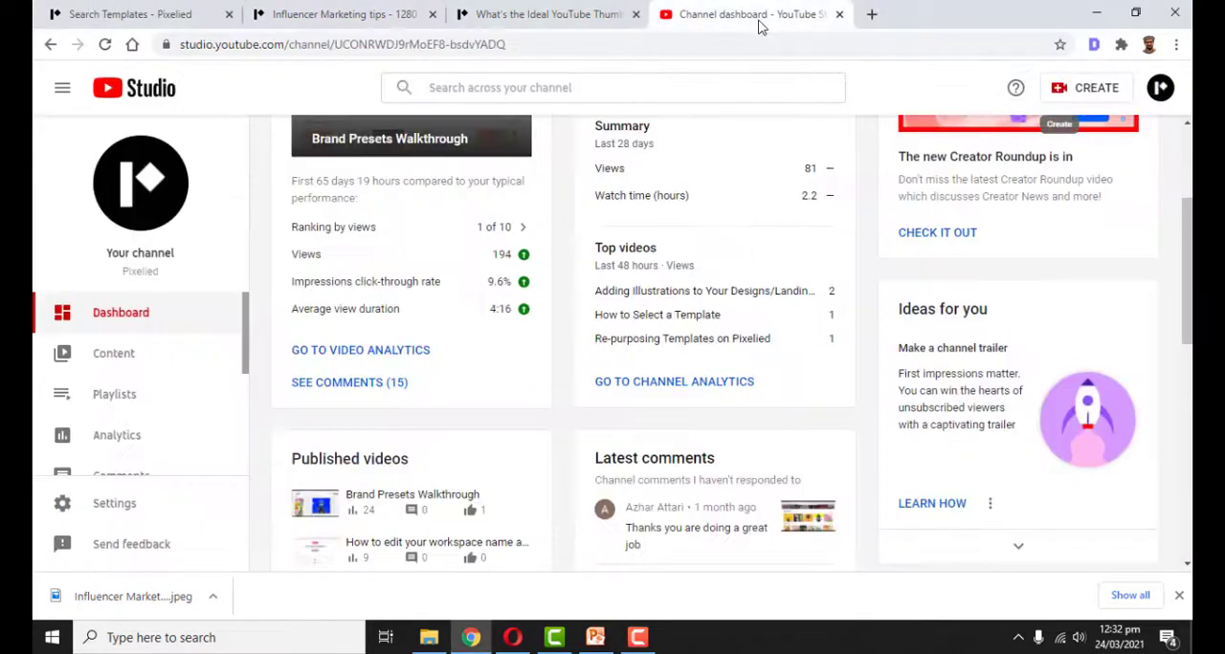
{"action": "left_click", "coordinate": [1093, 90]}
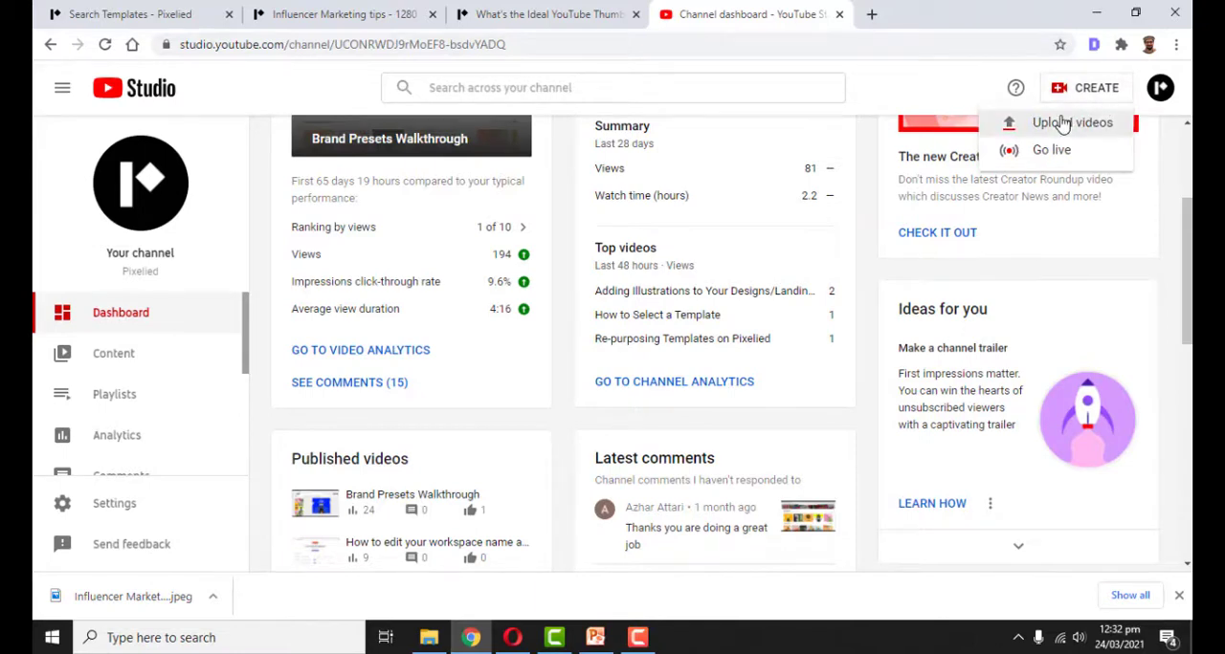
{"action": "left_click", "coordinate": [1062, 125]}
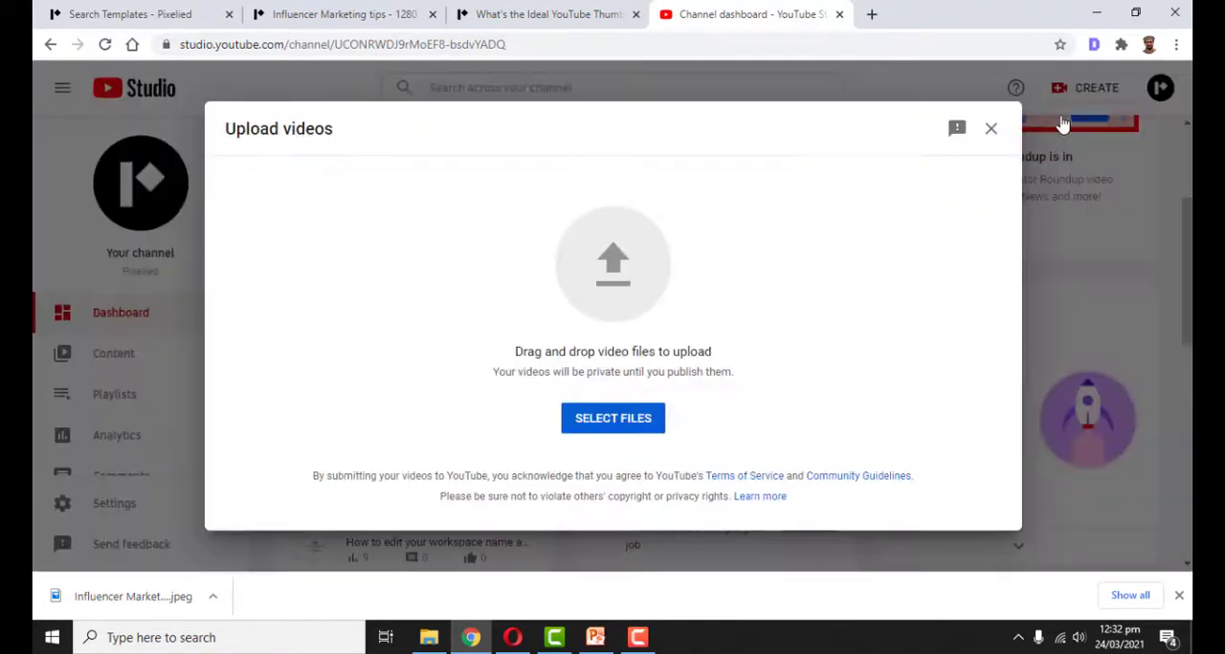
{"action": "left_click", "coordinate": [428, 637]}
{"action": "left_click", "coordinate": [341, 129]}
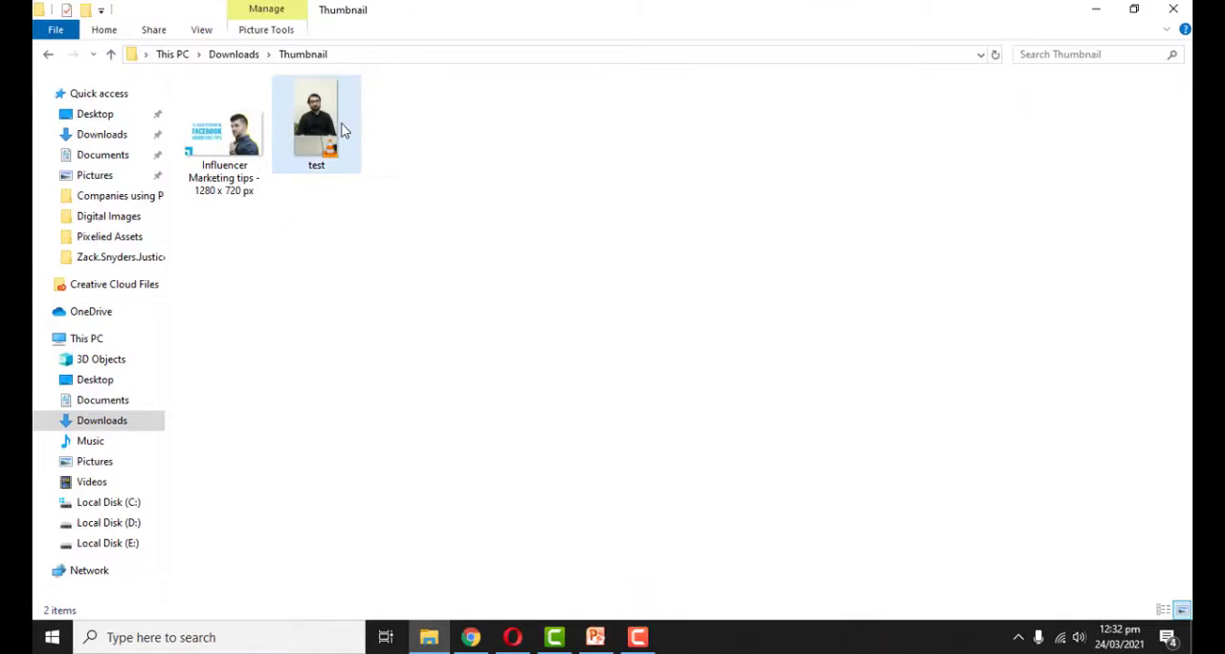
{"action": "left_click_drag", "start_coordinate": [339, 122], "coordinate": [352, 201]}
{"action": "left_click_drag", "start_coordinate": [319, 122], "coordinate": [589, 302]}
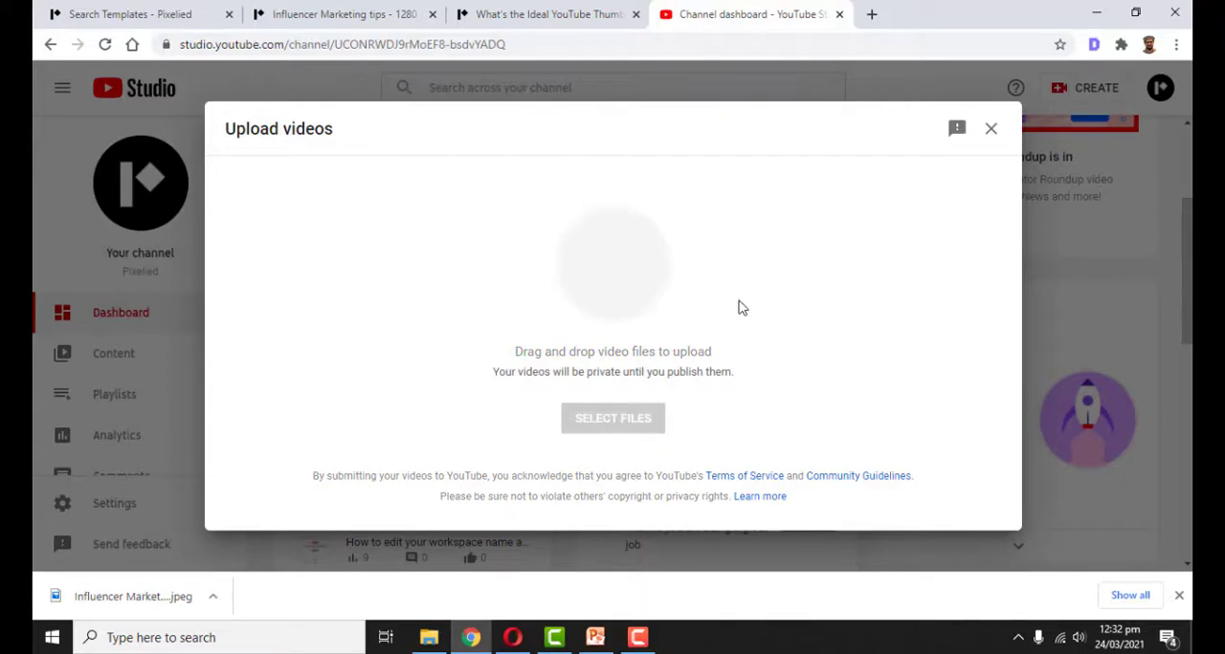
Upload the "Influencer Marketing tips - 1280 x 720 px" image from Downloads' Thumbnail folder as the test video's thumbnail
{"action": "left_click_drag", "start_coordinate": [1021, 239], "coordinate": [1020, 330]}
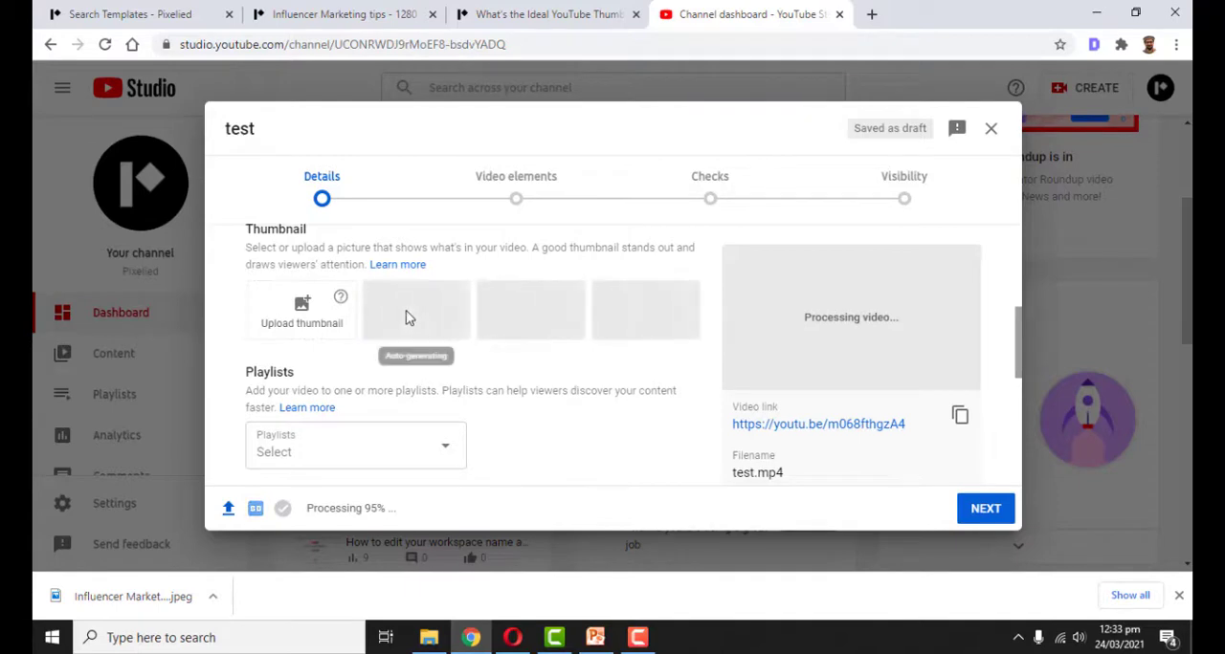
{"action": "left_click", "coordinate": [301, 326]}
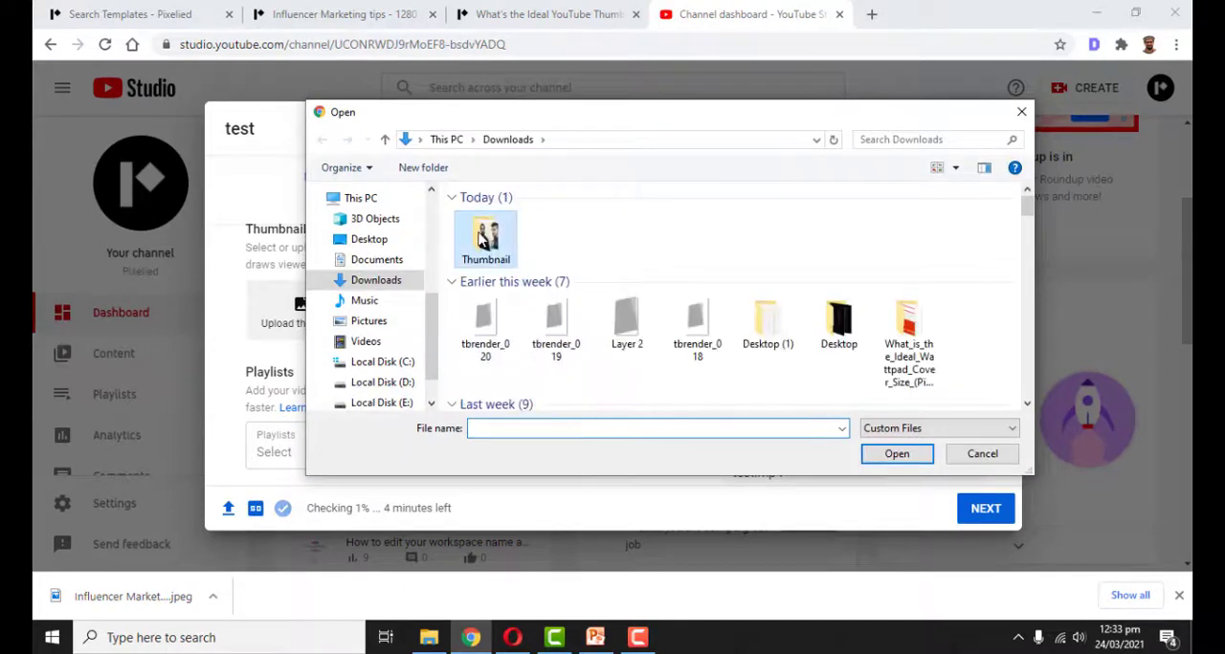
{"action": "double_click", "coordinate": [514, 239]}
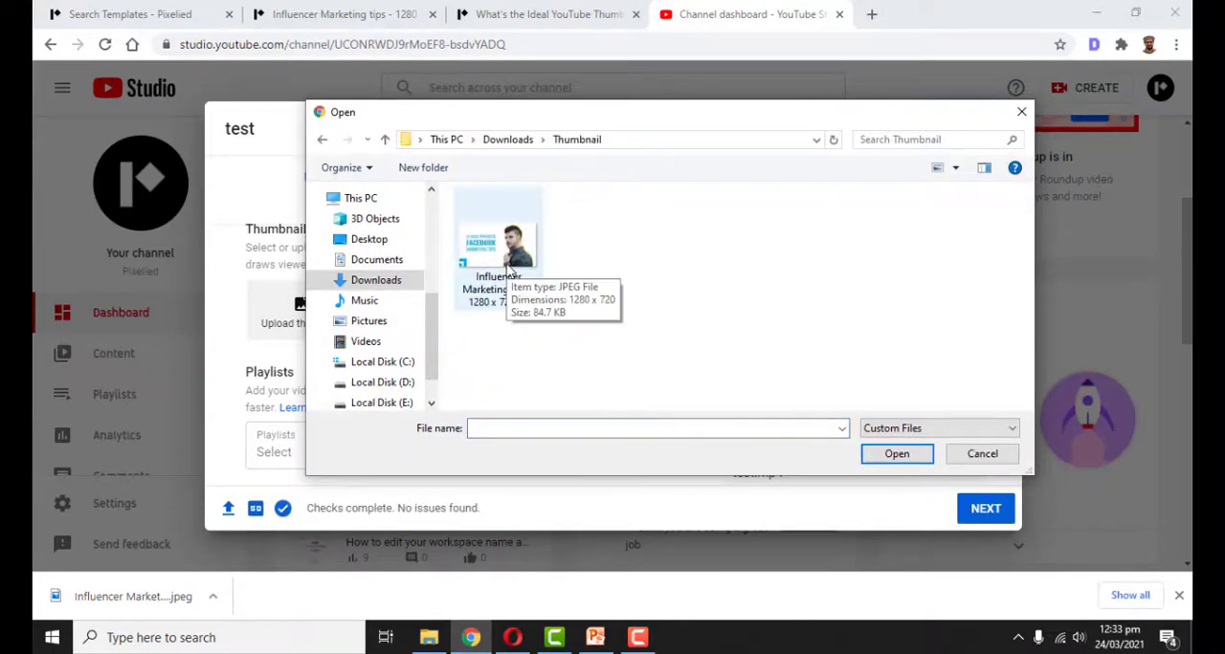
{"action": "double_click", "coordinate": [514, 274]}
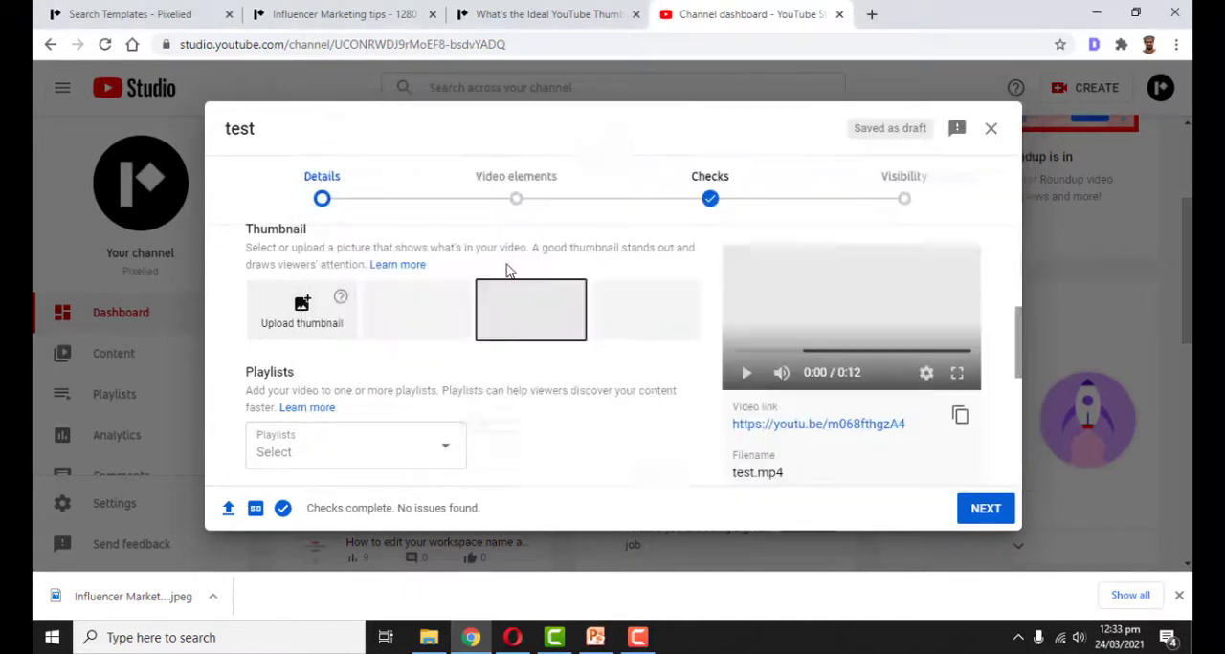